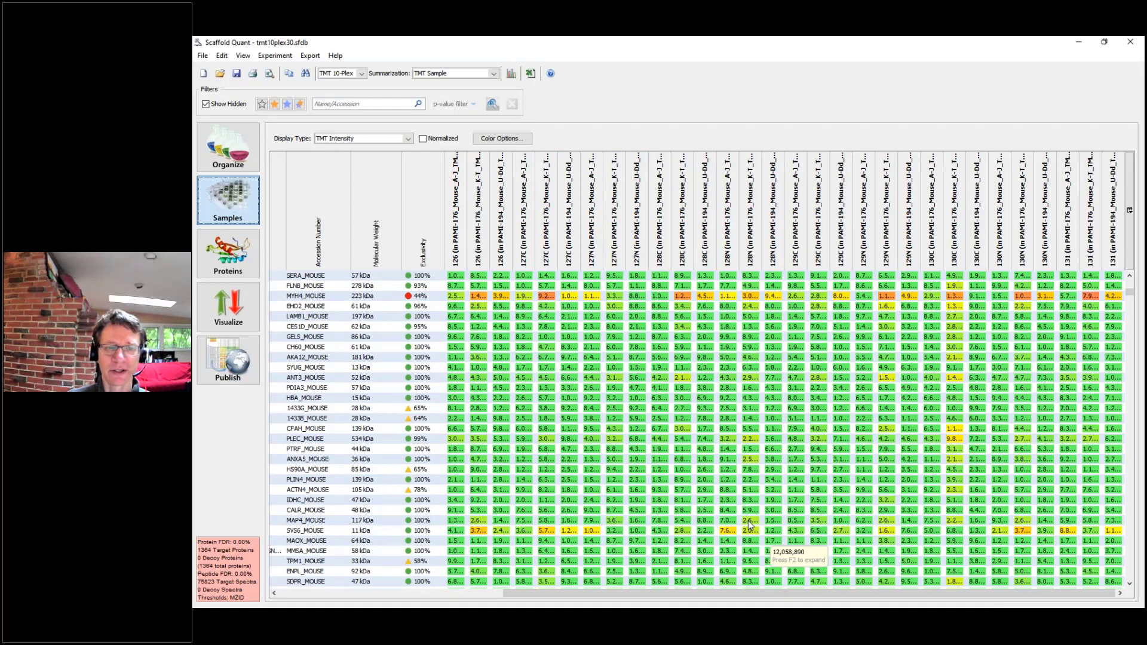
Show the samples grouped by the Time category in the Organize view and inspect the attribute options of the A-J 129C sample.
{"action": "left_click_drag", "start_coordinate": [528, 594], "coordinate": [327, 600]}
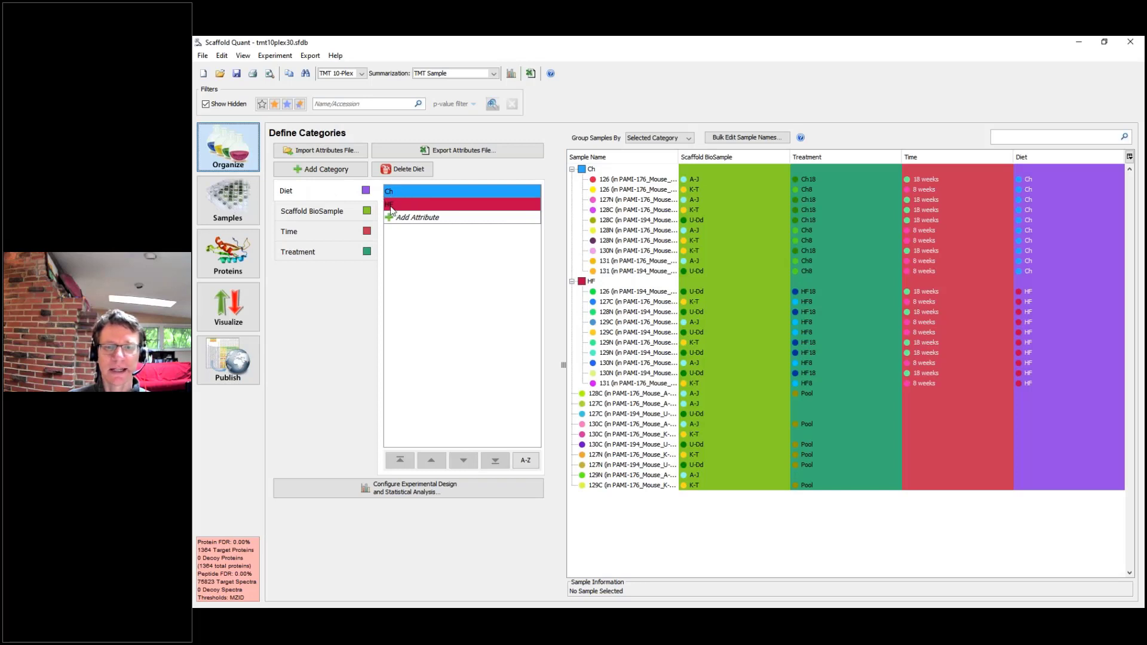
{"action": "left_click", "coordinate": [300, 237]}
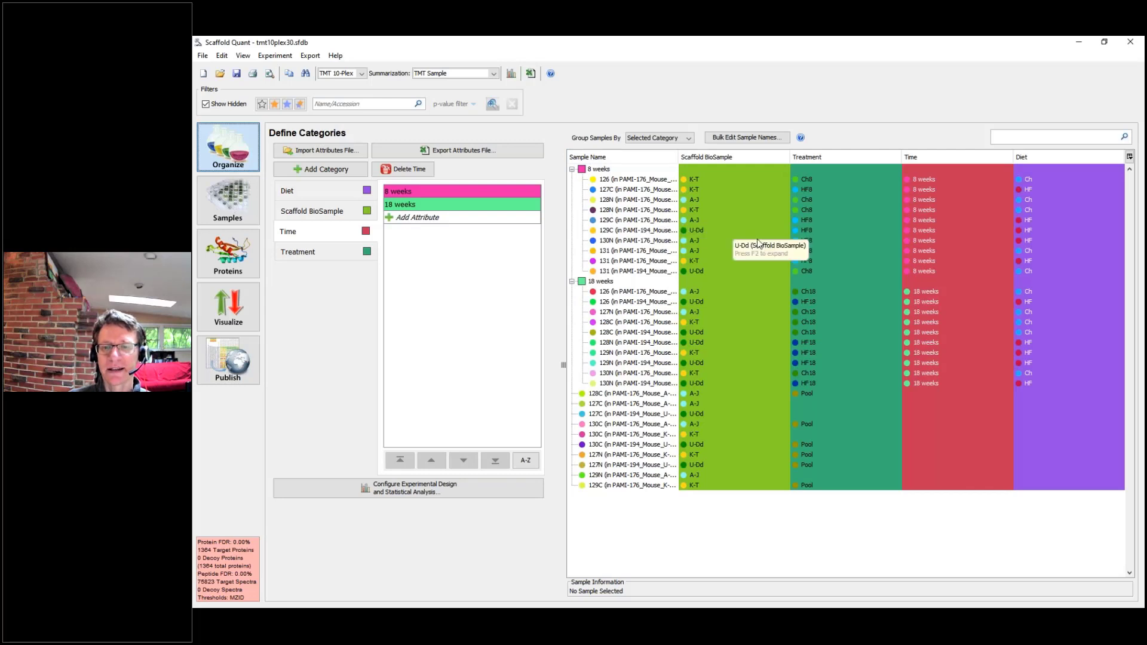
{"action": "right_click", "coordinate": [612, 225]}
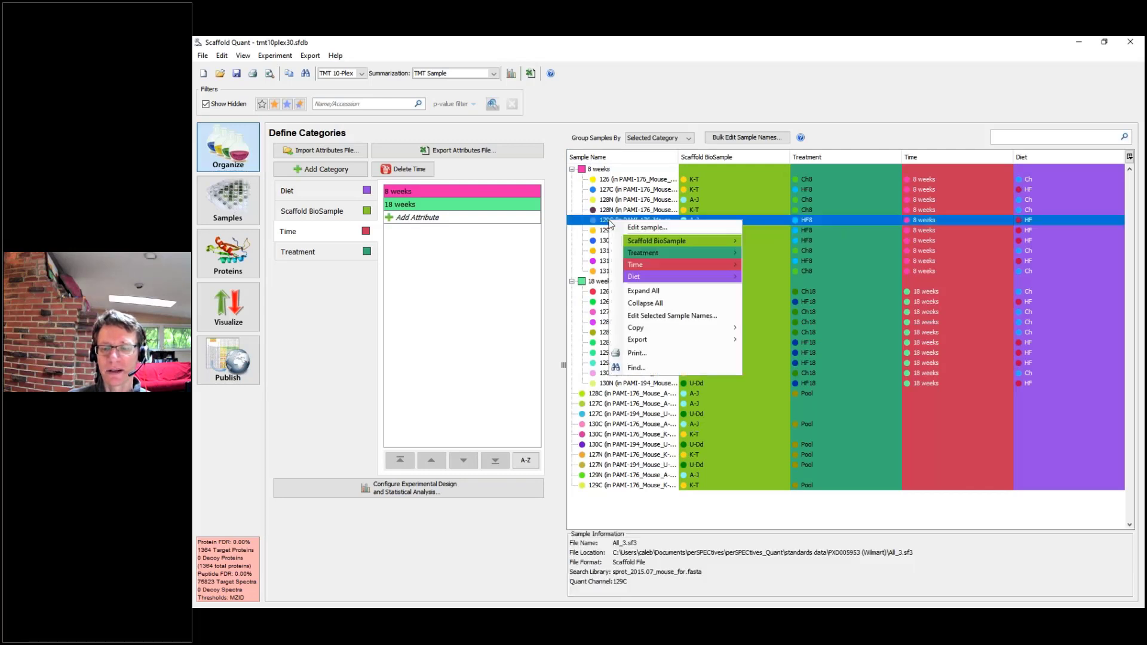
{"action": "left_click", "coordinate": [643, 520]}
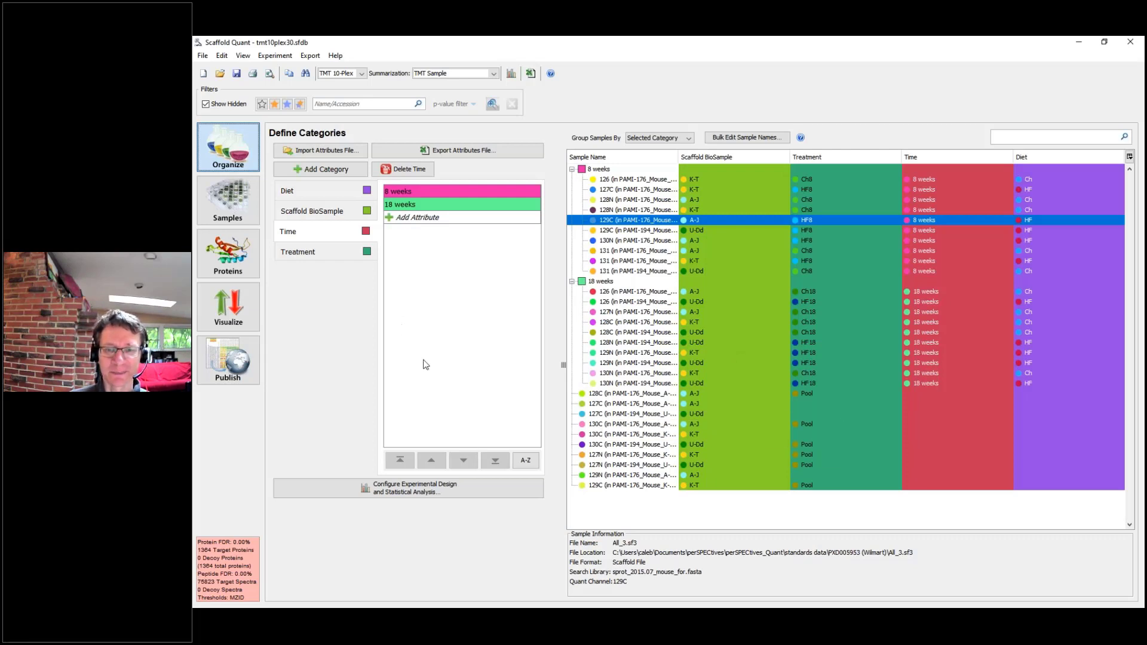
Configure the experiment as a Two-Way Design with Diet as the primary and Time as the secondary analysis category, and apply it.
{"action": "left_click", "coordinate": [411, 495]}
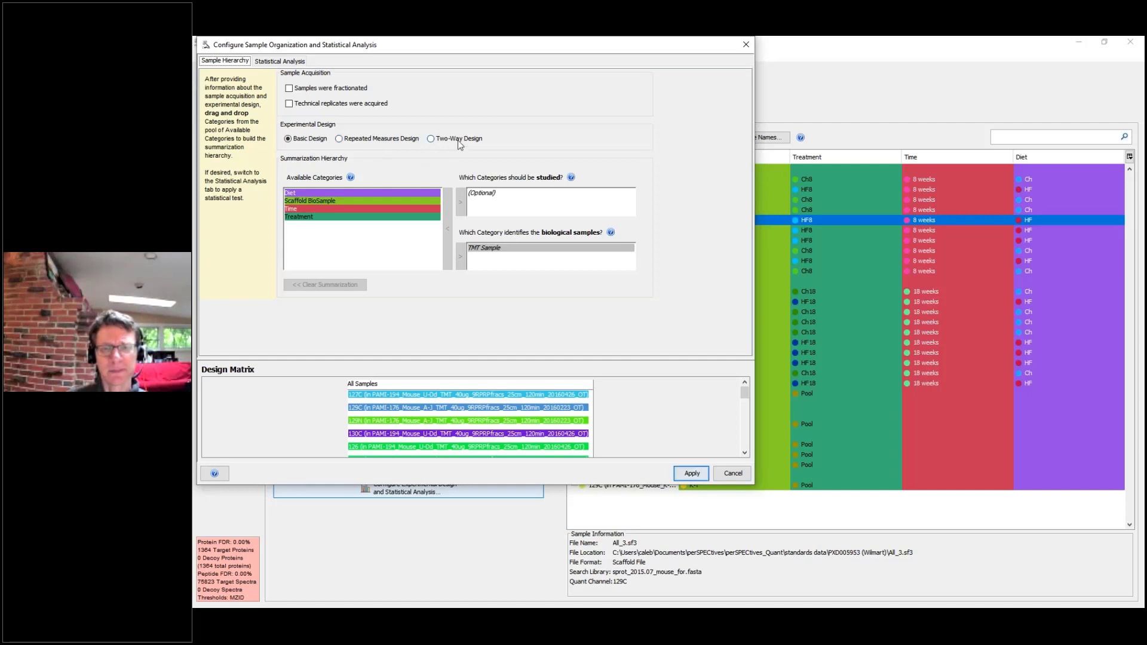
{"action": "left_click", "coordinate": [430, 139]}
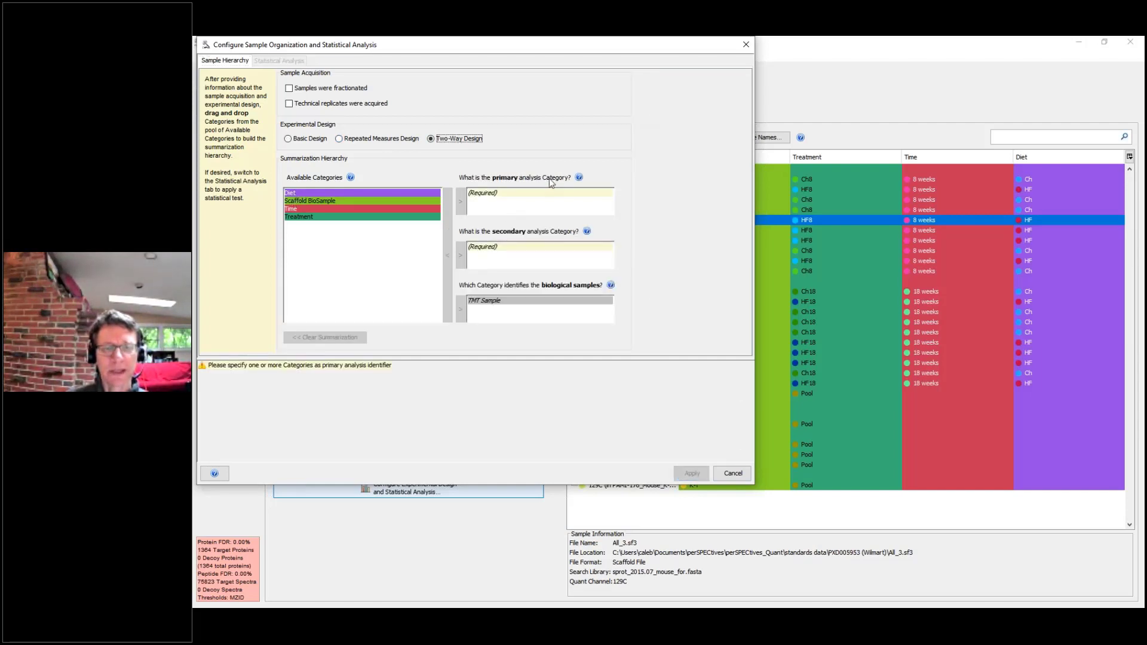
{"action": "left_click", "coordinate": [289, 195]}
{"action": "left_click_drag", "start_coordinate": [289, 195], "coordinate": [514, 196]}
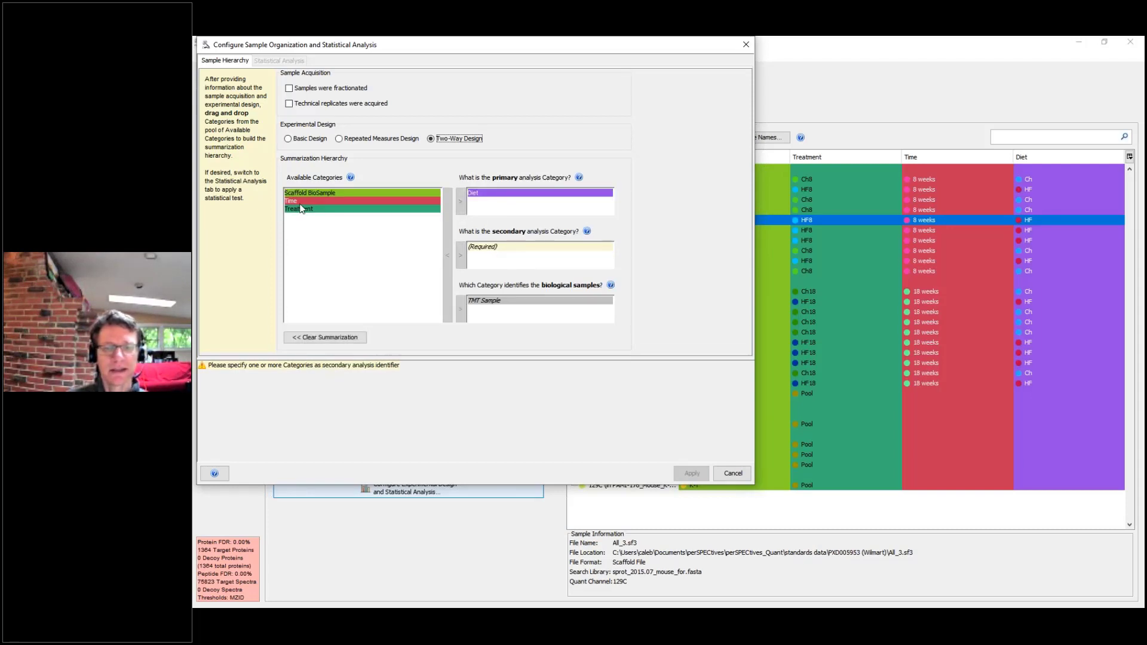
{"action": "left_click_drag", "start_coordinate": [293, 205], "coordinate": [499, 250]}
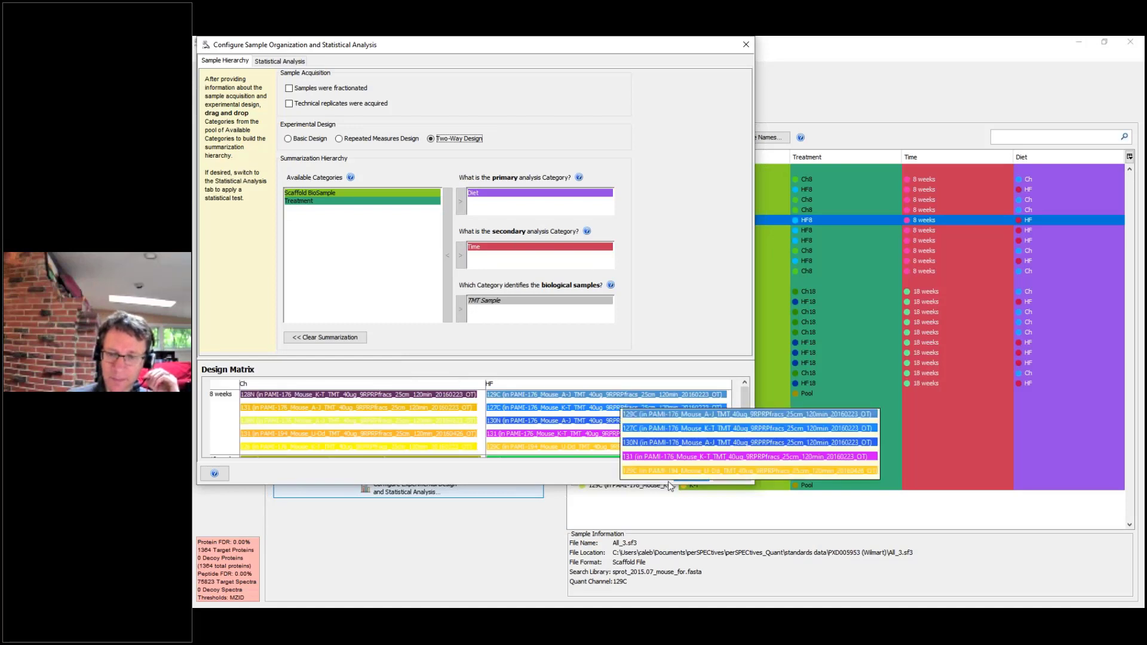
{"action": "left_click", "coordinate": [693, 474]}
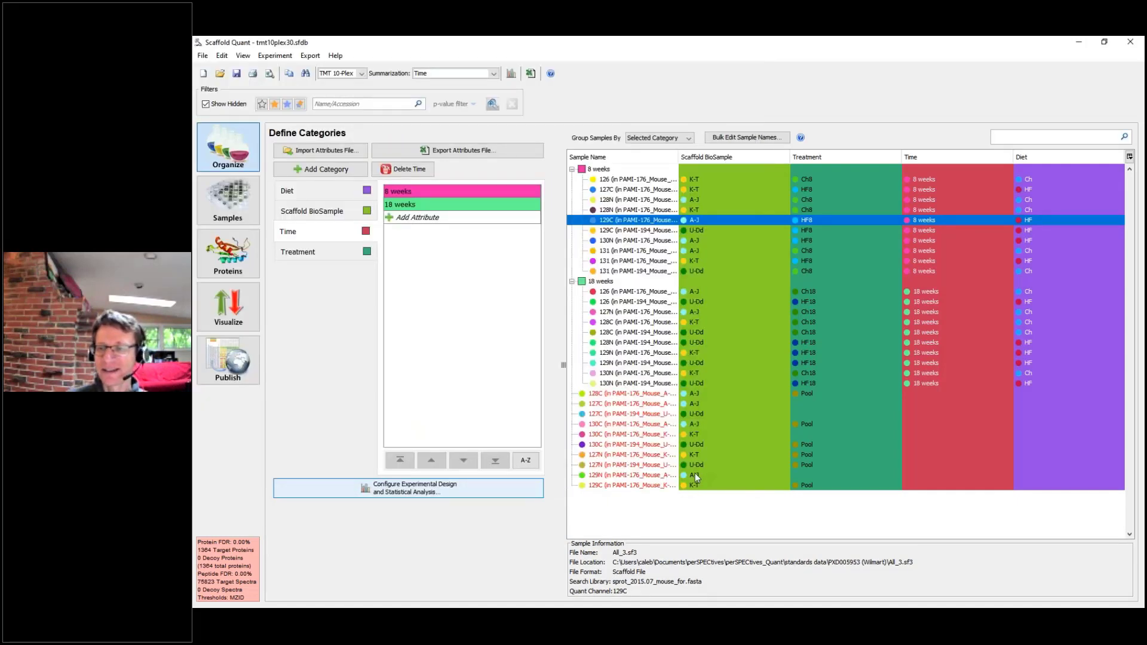
View the Samples table summarized by TMT Sample and by Diet, return it to Time, and narrow the Molecular Weight column.
{"action": "left_click", "coordinate": [221, 219]}
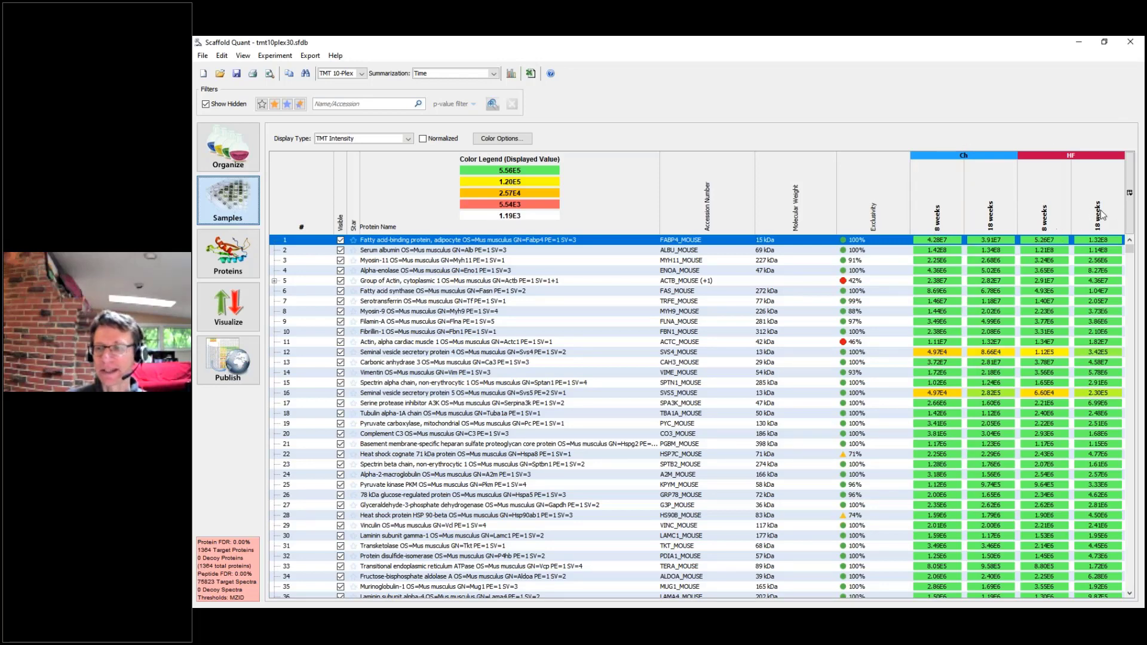
{"action": "left_click", "coordinate": [489, 76]}
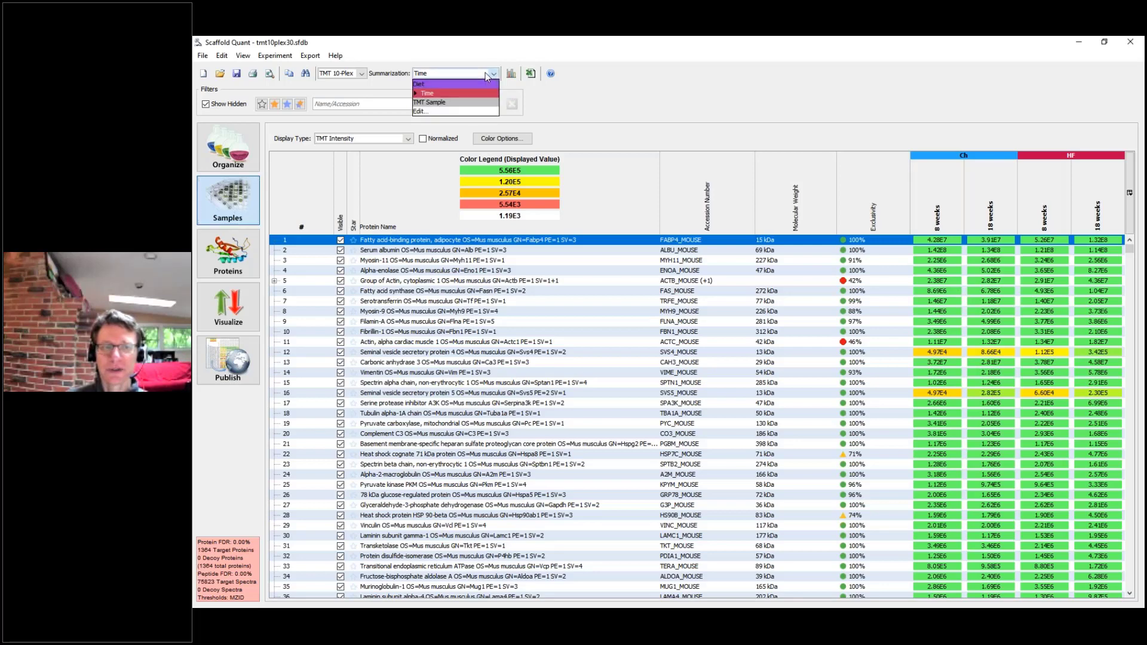
{"action": "left_click", "coordinate": [443, 103]}
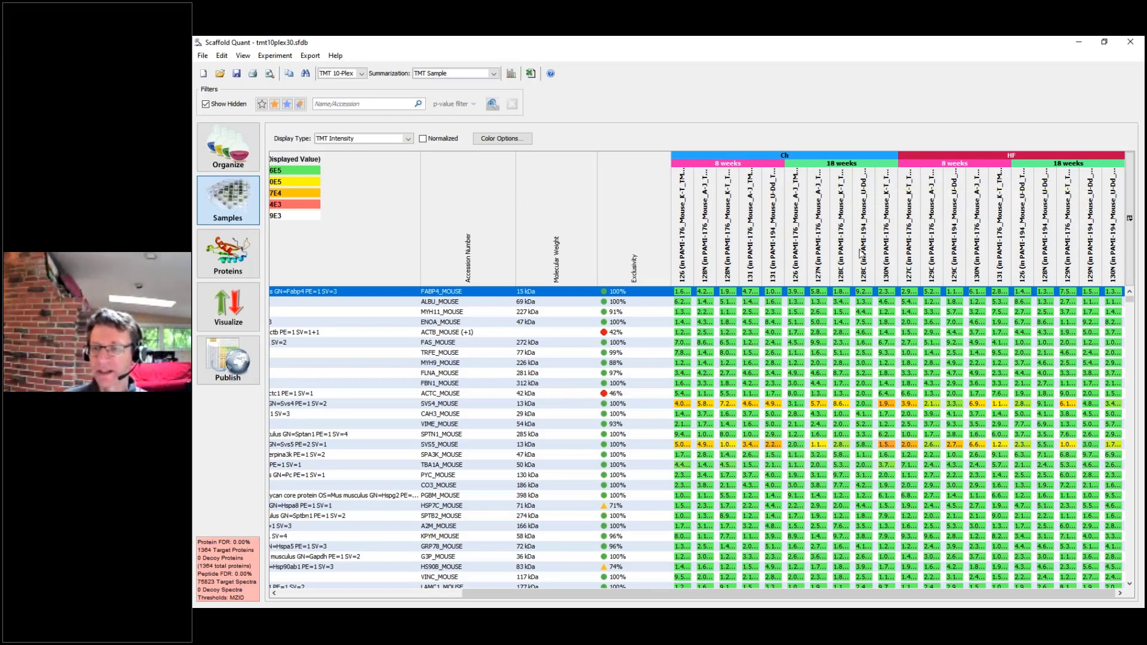
{"action": "left_click", "coordinate": [481, 74]}
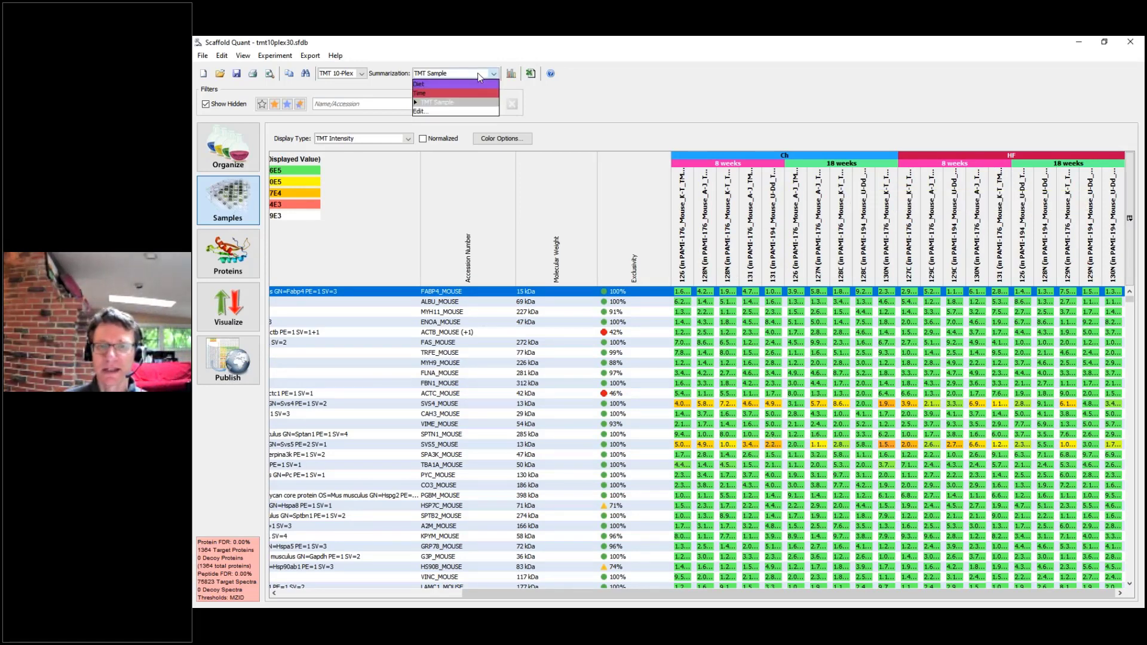
{"action": "left_click", "coordinate": [432, 85]}
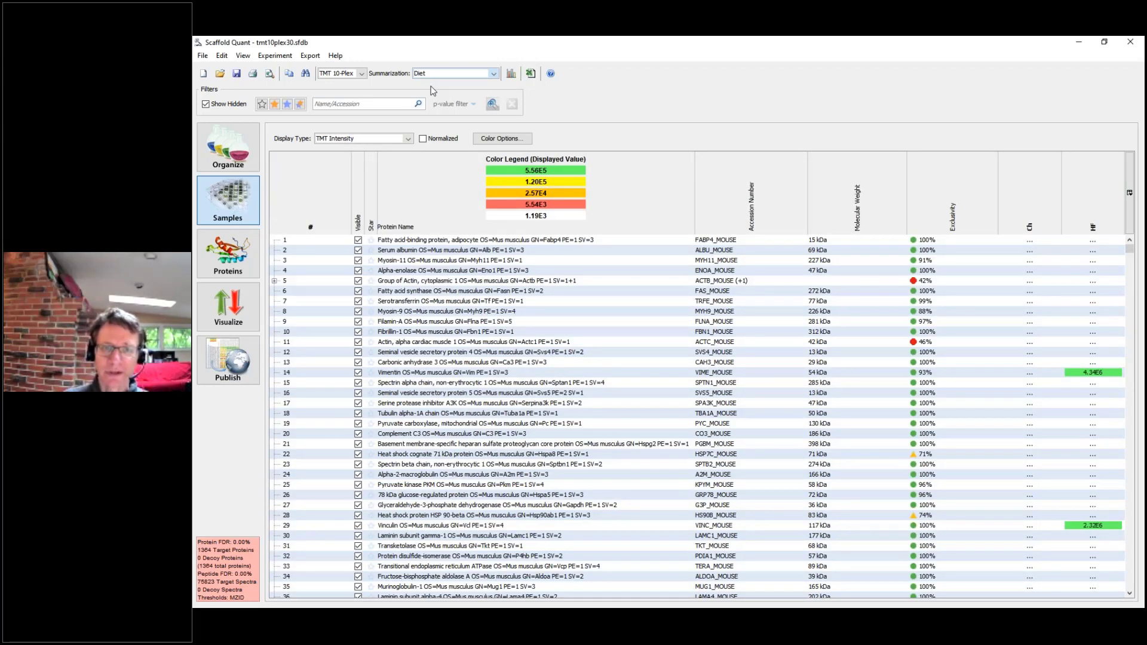
{"action": "left_click", "coordinate": [429, 92]}
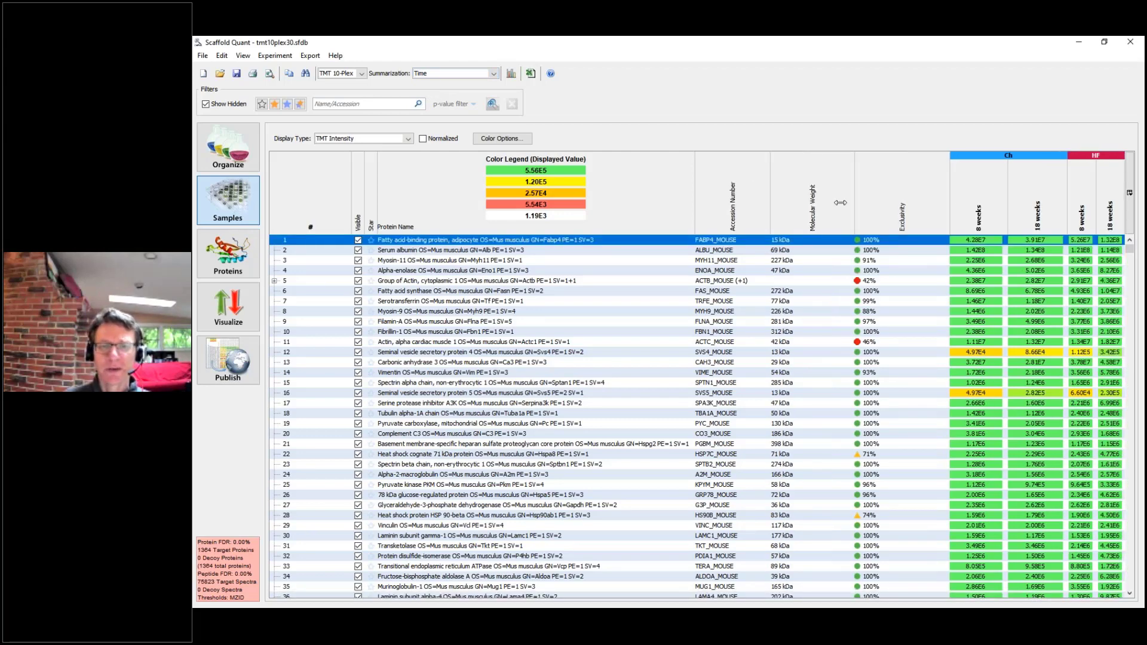
{"action": "left_click_drag", "start_coordinate": [841, 203], "coordinate": [831, 202]}
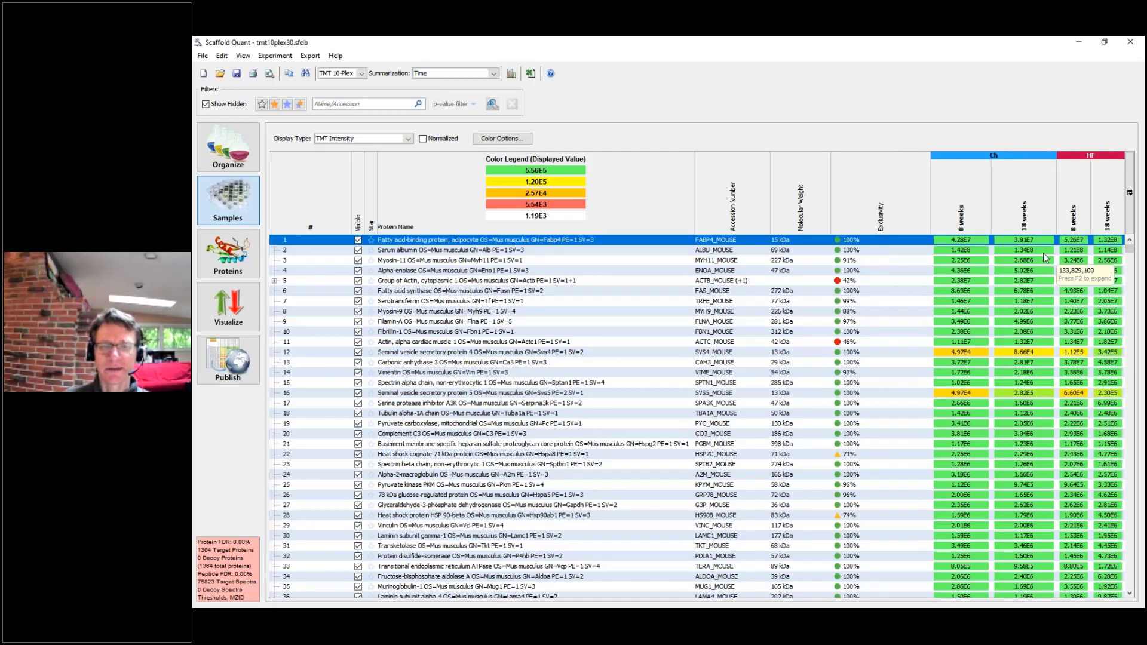
Display the table values as Log2 Fold Change (TMT Intensity) with the Ch diet as the reference.
{"action": "left_click", "coordinate": [408, 138]}
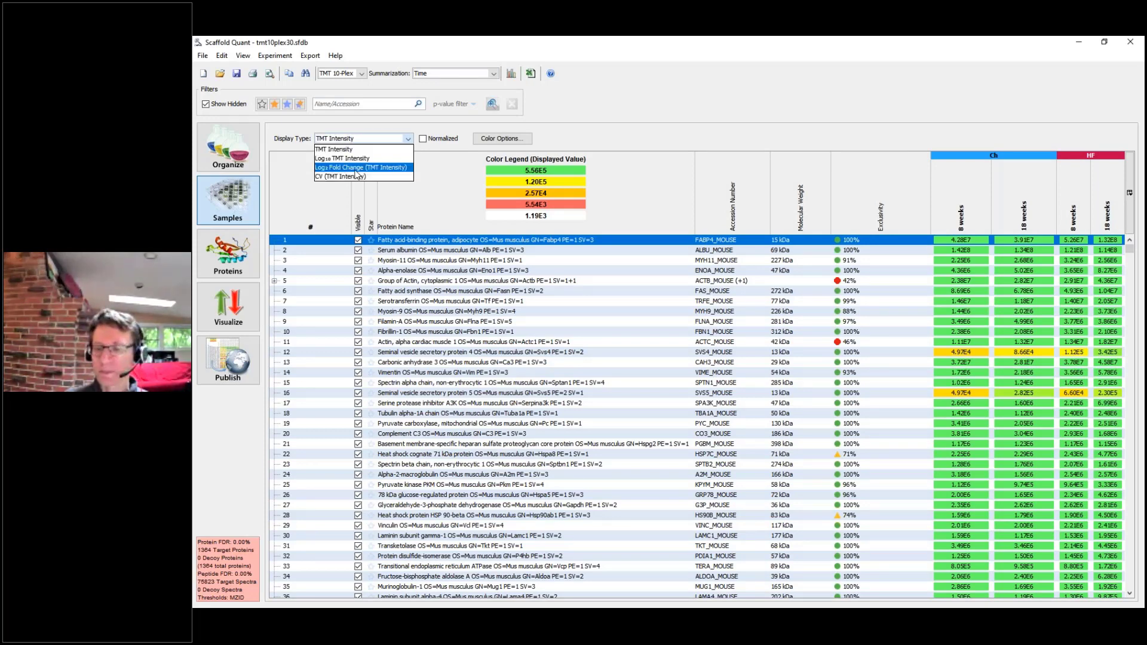
{"action": "left_click", "coordinate": [356, 168]}
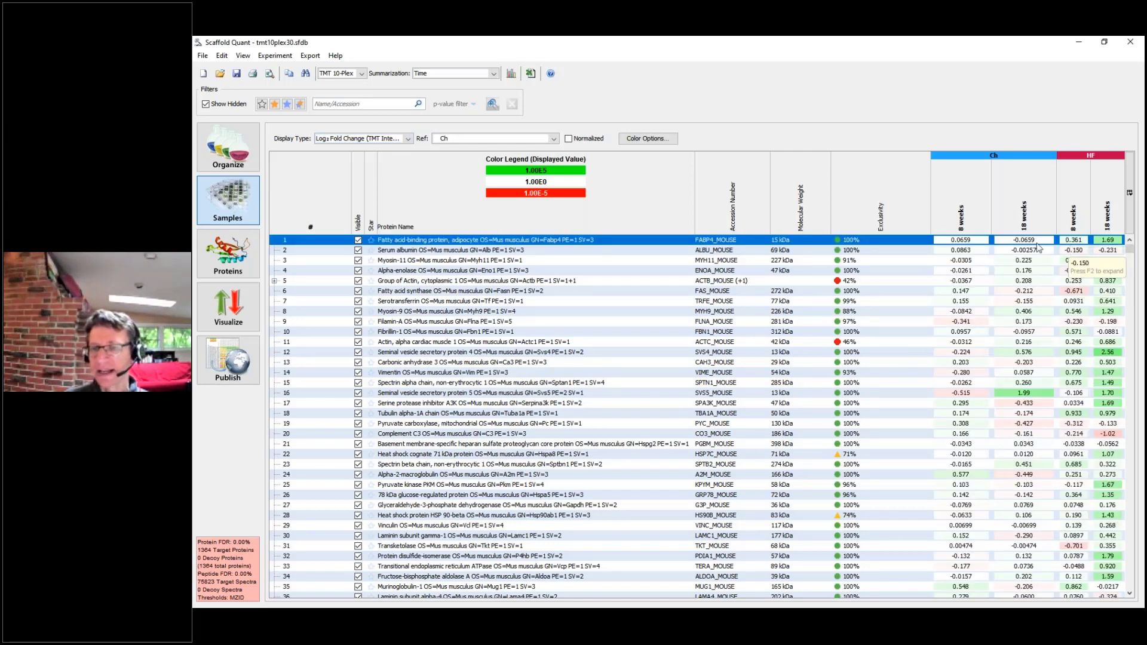
{"action": "left_click", "coordinate": [463, 138]}
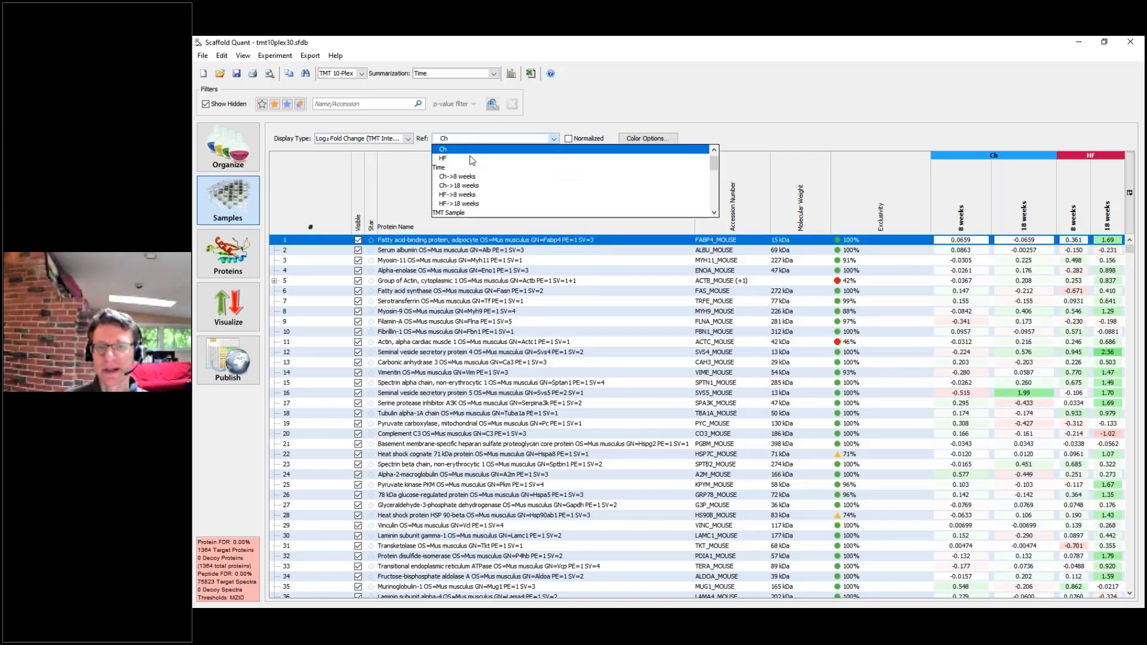
{"action": "scroll", "coordinate": [473, 161], "scroll_direction": "up", "scroll_amount": 1}
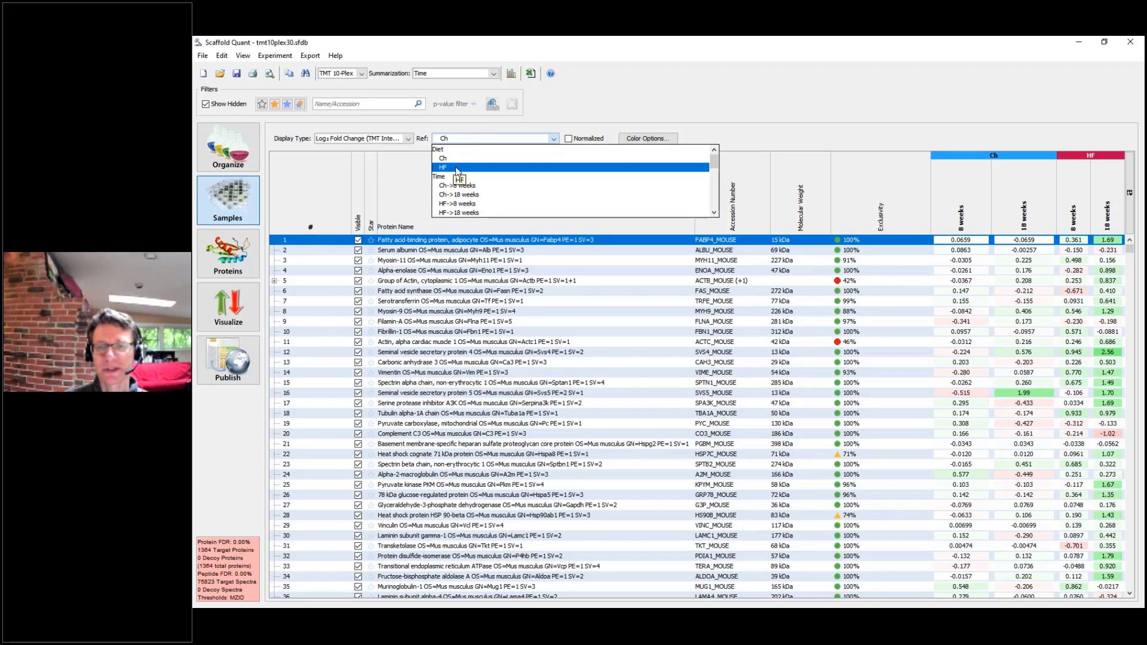
{"action": "scroll", "coordinate": [480, 191], "scroll_direction": "down", "scroll_amount": 2}
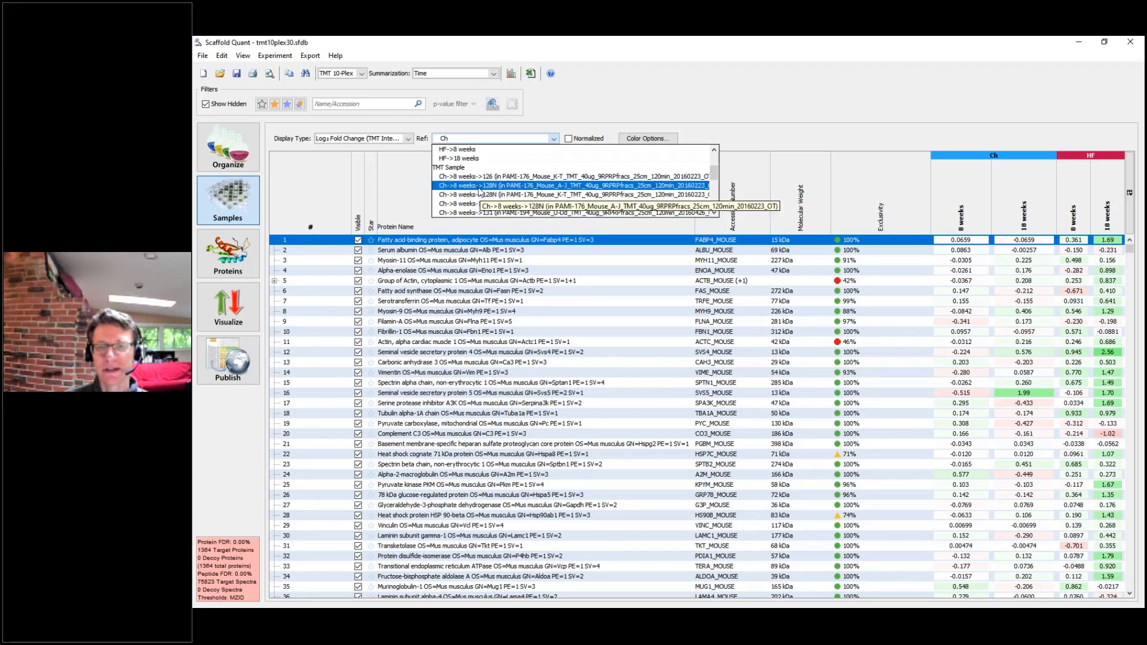
{"action": "scroll", "coordinate": [481, 190], "scroll_direction": "up", "scroll_amount": 2}
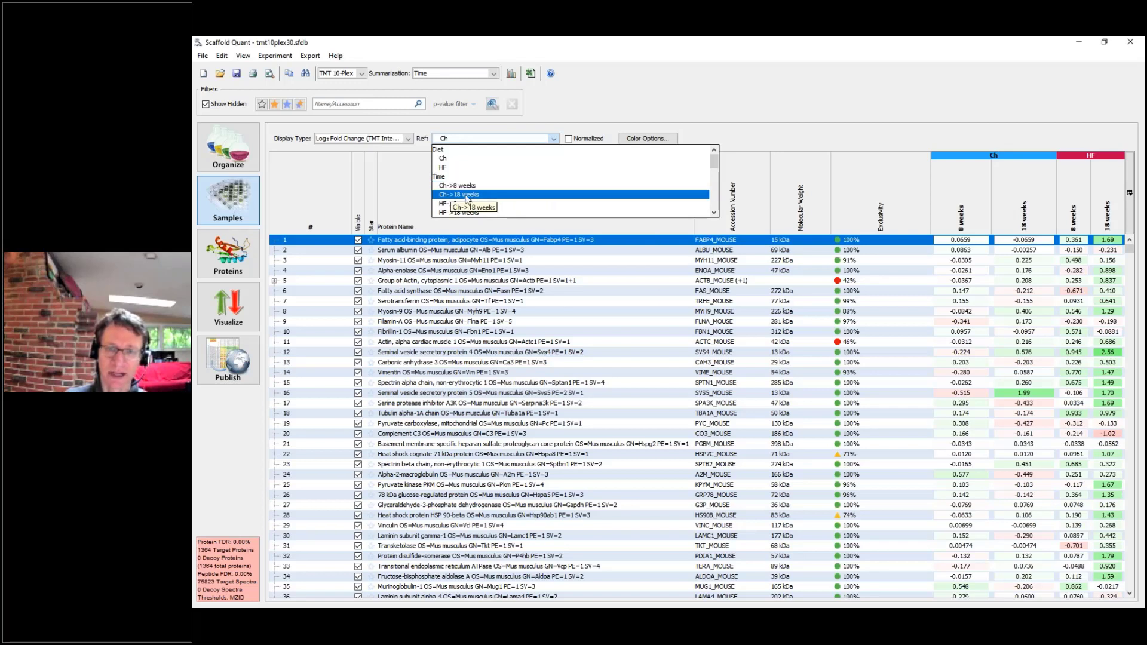
{"action": "left_click", "coordinate": [449, 159]}
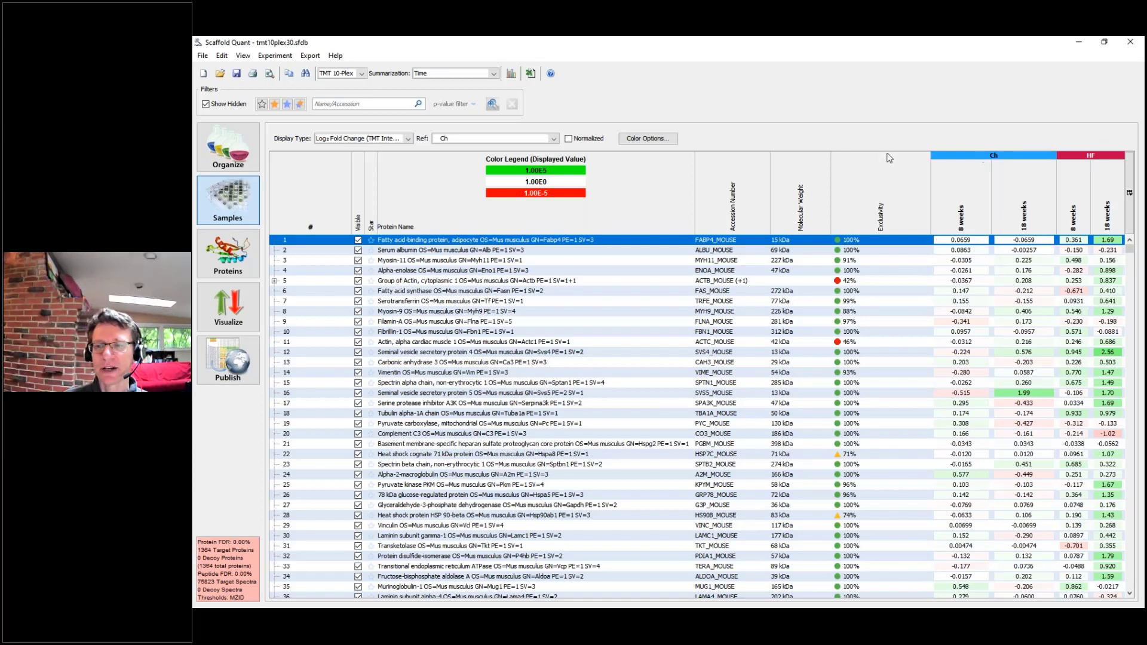
Set the statistical analysis to use matched reference samples for the Ch reference and apply the change.
{"action": "left_click", "coordinate": [510, 74]}
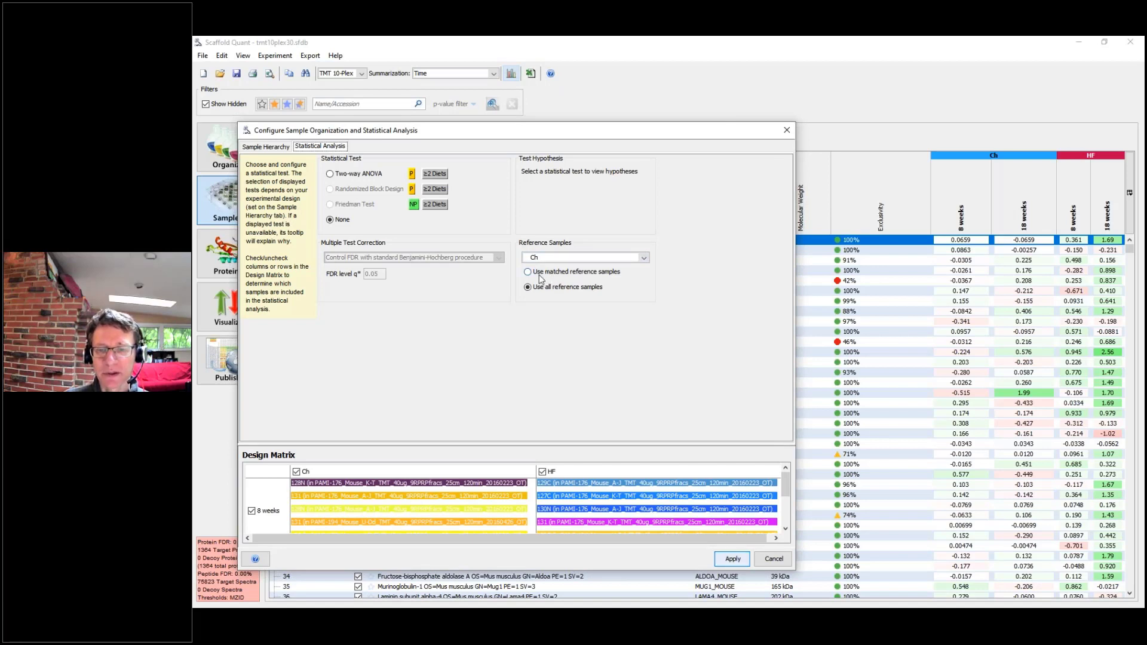
{"action": "left_click", "coordinate": [541, 279]}
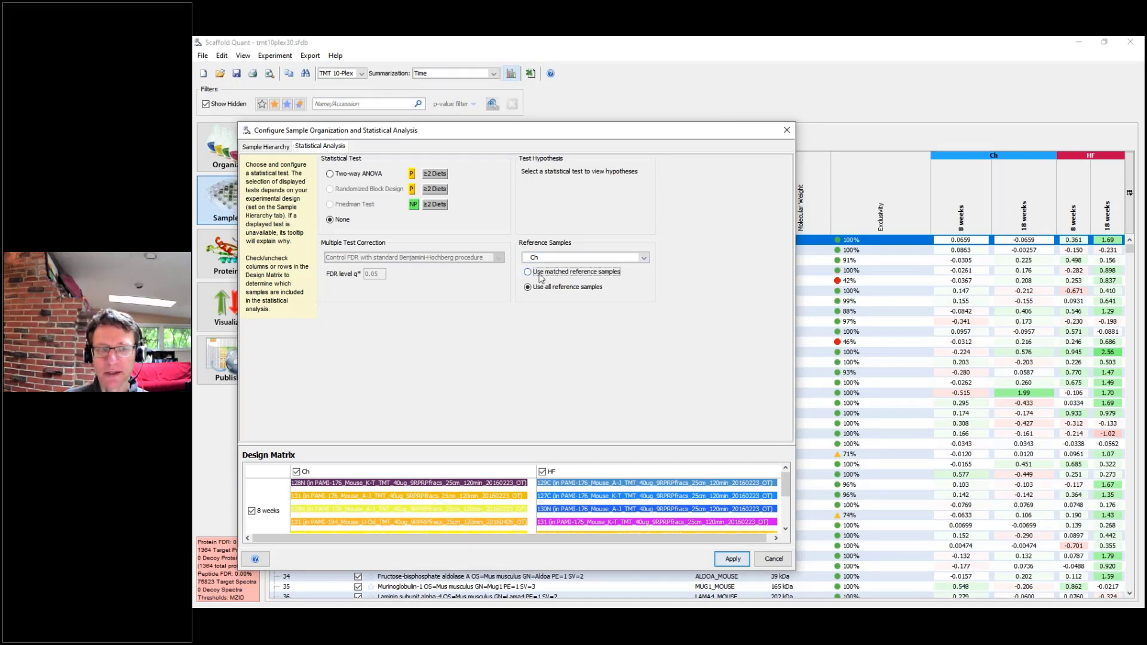
{"action": "left_click", "coordinate": [731, 560]}
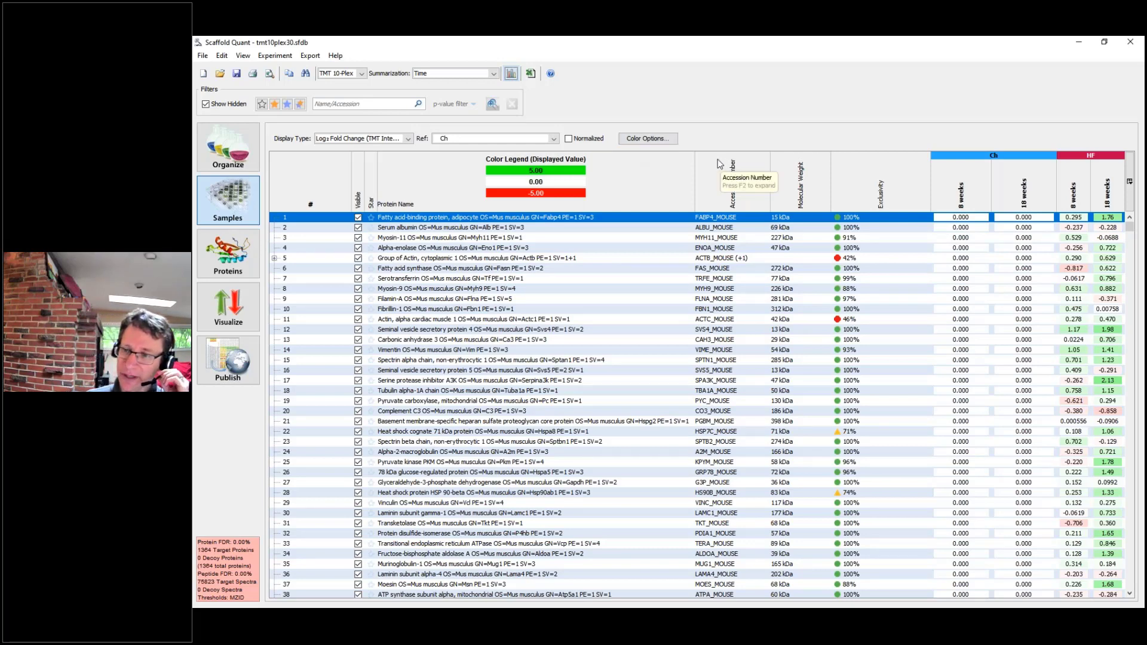
Choose Two-way ANOVA as the statistical test with Primary factor effect as the test hypothesis.
{"action": "left_click", "coordinate": [511, 75]}
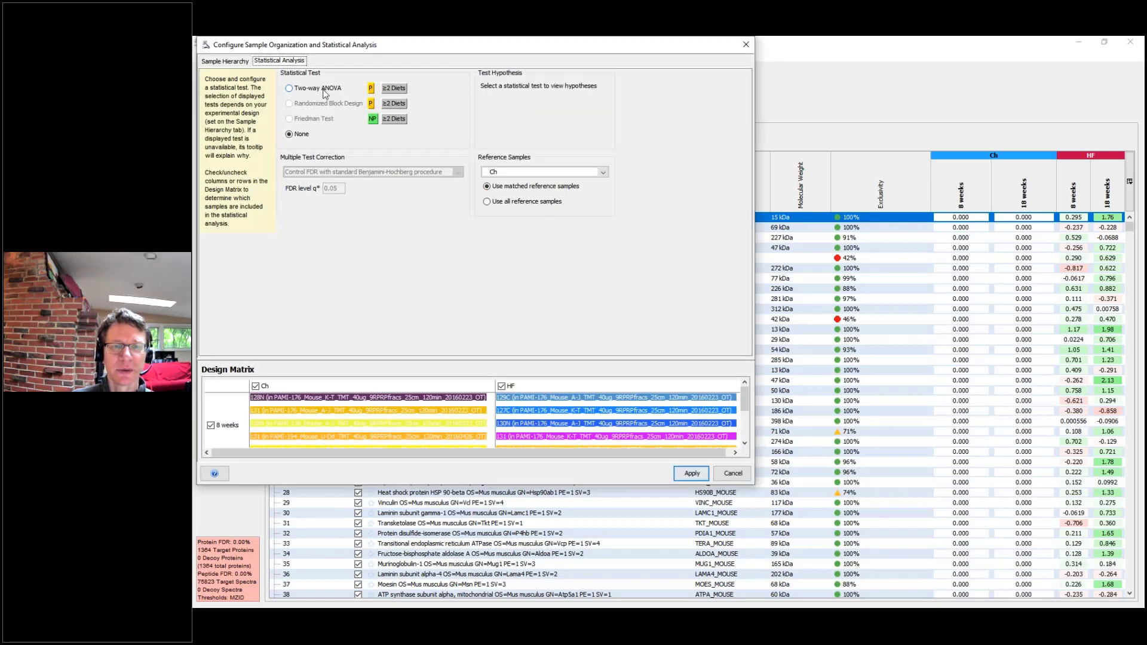
{"action": "left_click", "coordinate": [289, 88]}
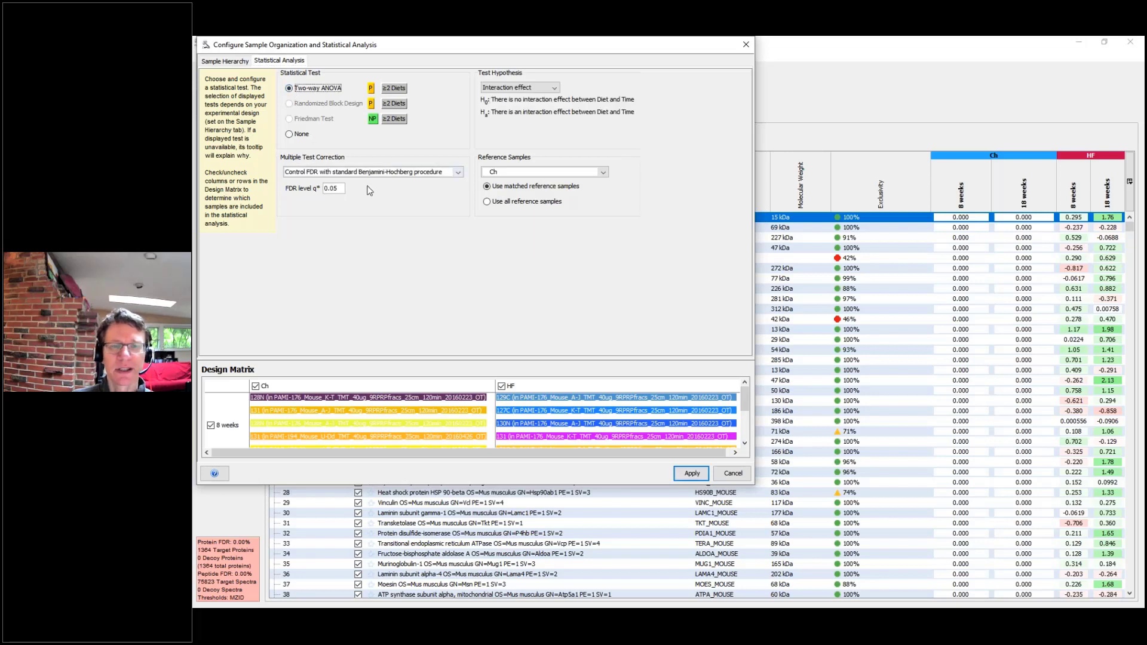
{"action": "left_click", "coordinate": [549, 90]}
{"action": "left_click", "coordinate": [526, 106]}
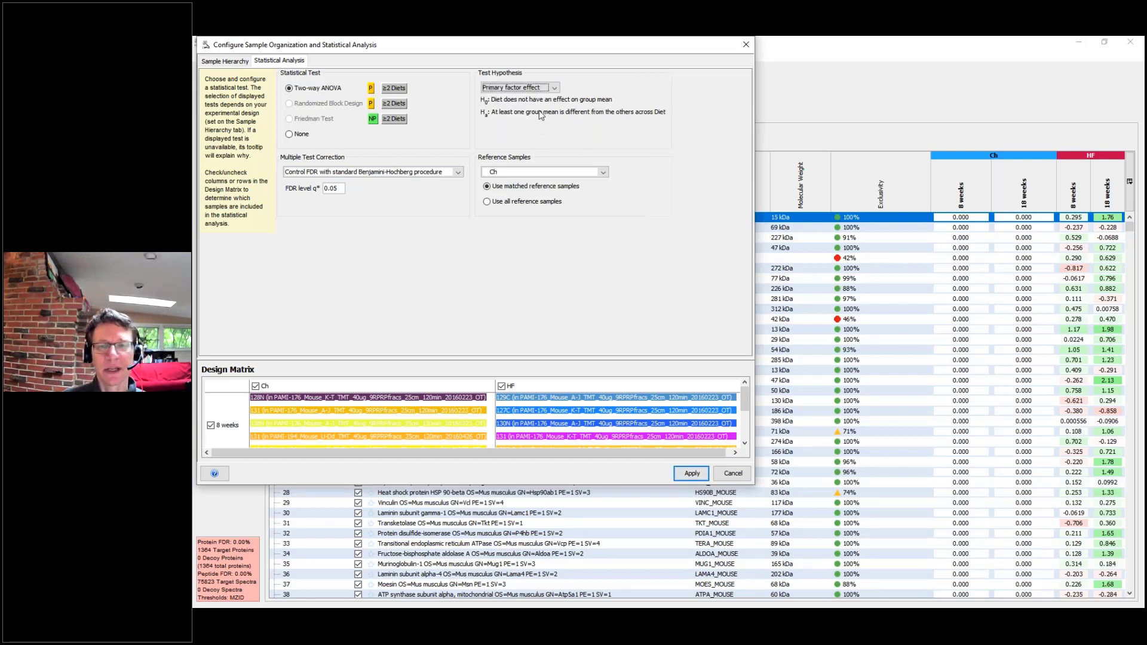
Compare the Secondary factor effect and Interaction effect hypotheses, and set the test hypothesis back to Primary factor effect.
{"action": "left_click", "coordinate": [549, 88]}
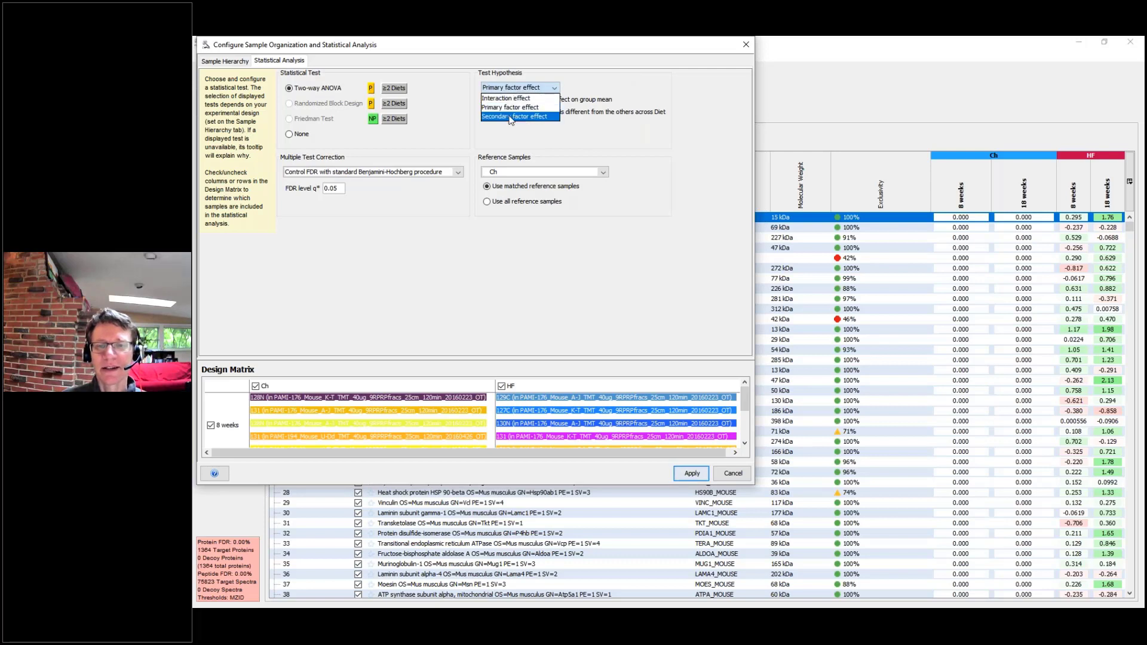
{"action": "left_click", "coordinate": [520, 106]}
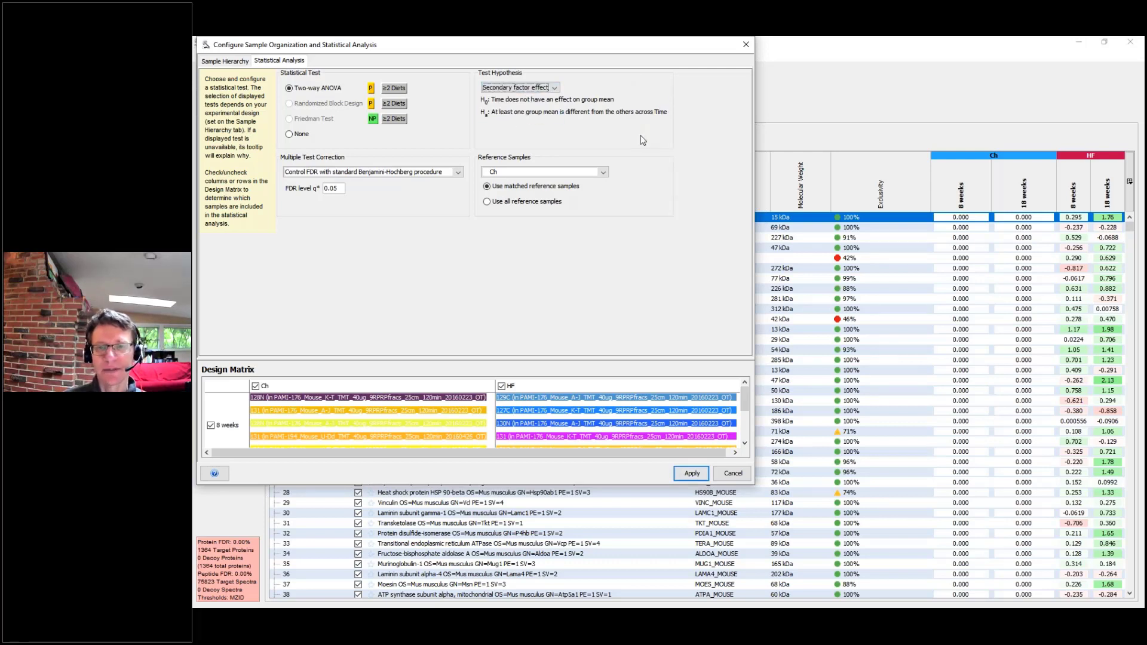
{"action": "left_click", "coordinate": [537, 86]}
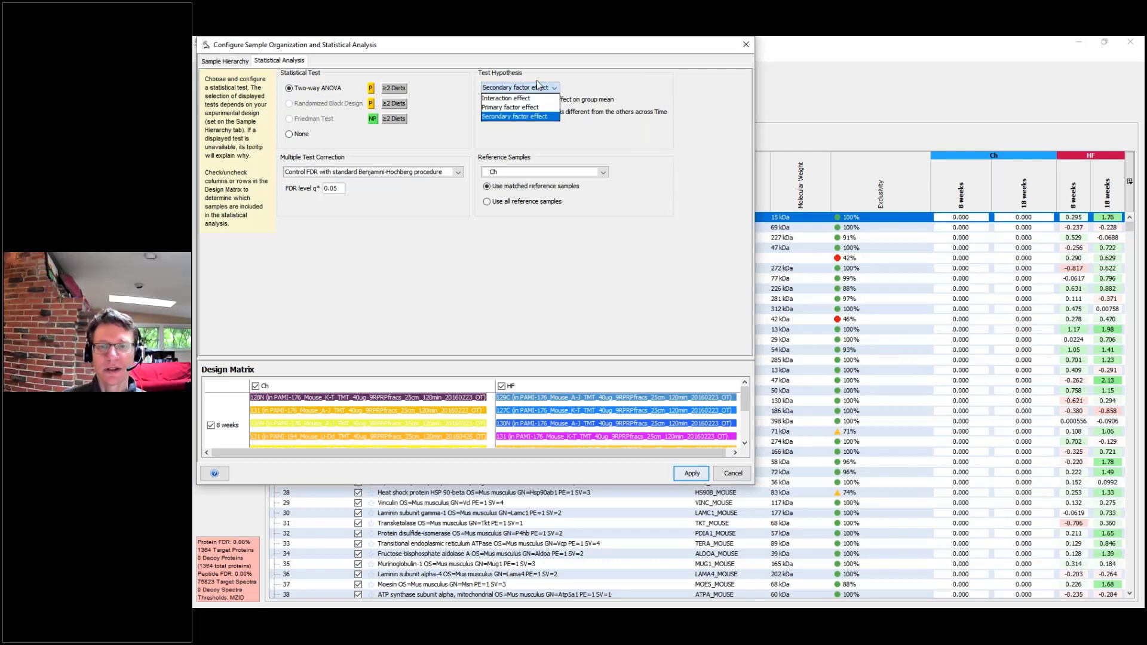
{"action": "left_click", "coordinate": [521, 98]}
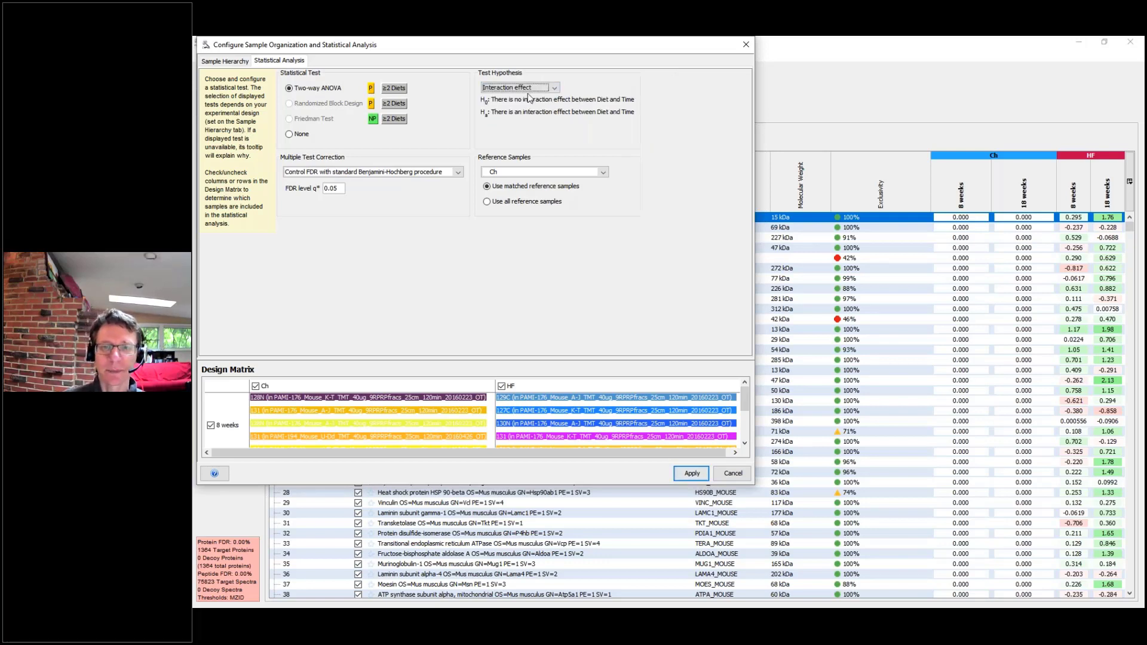
{"action": "left_click", "coordinate": [529, 87]}
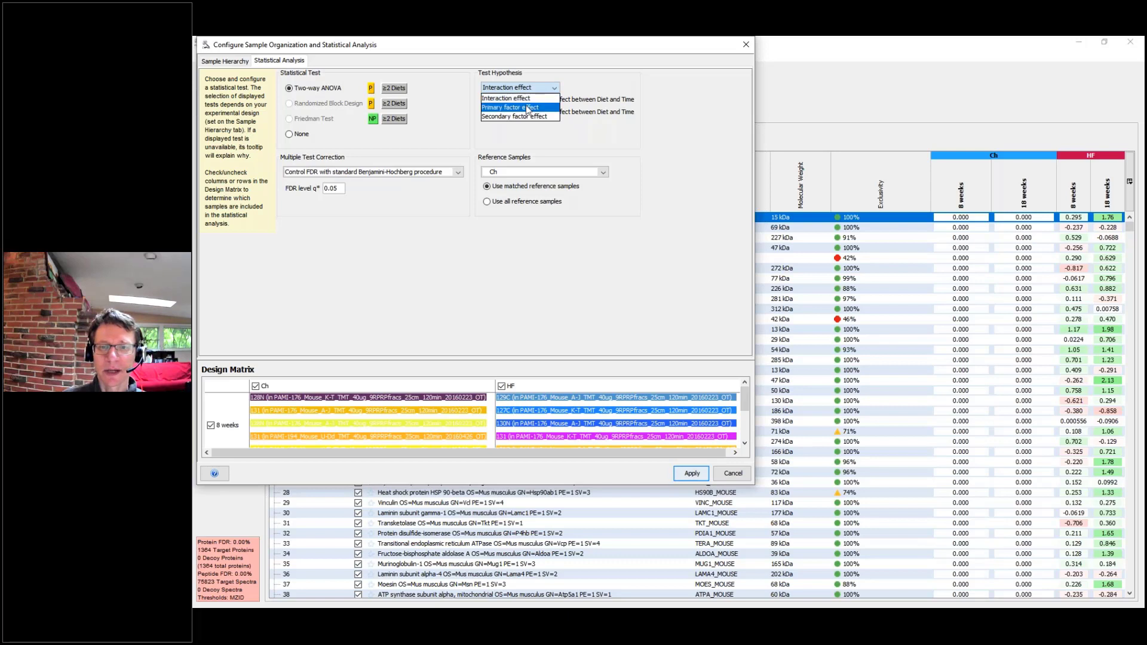
{"action": "left_click", "coordinate": [528, 108]}
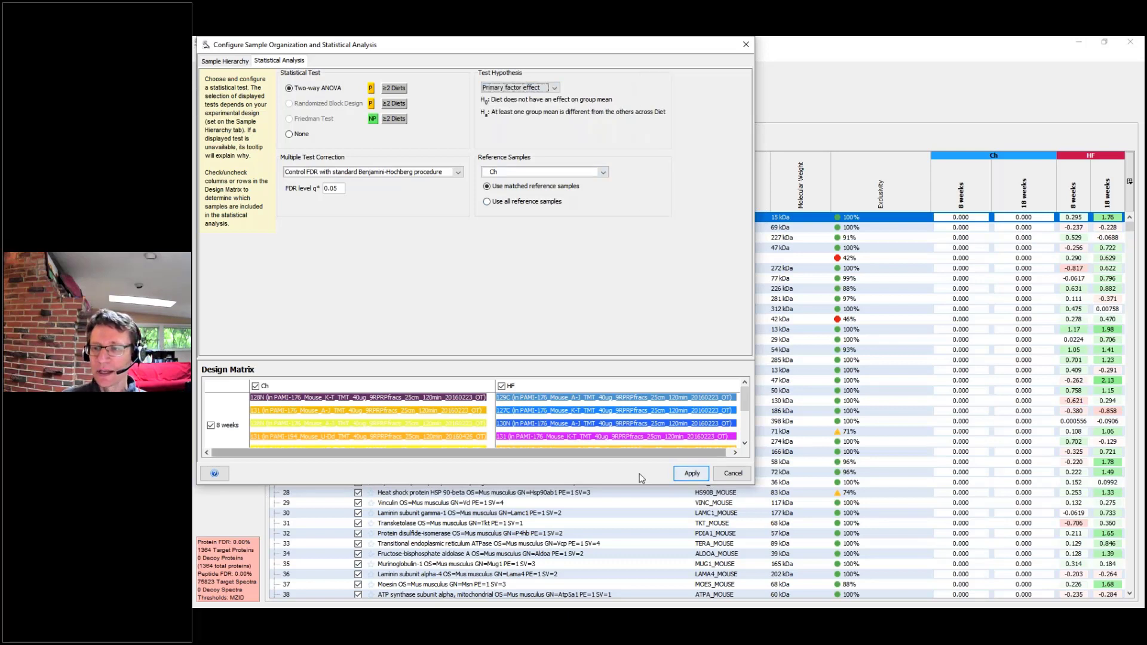
Apply the two-way ANOVA on the primary factor effect and sort the proteins by ascending p-value.
{"action": "left_click", "coordinate": [685, 476]}
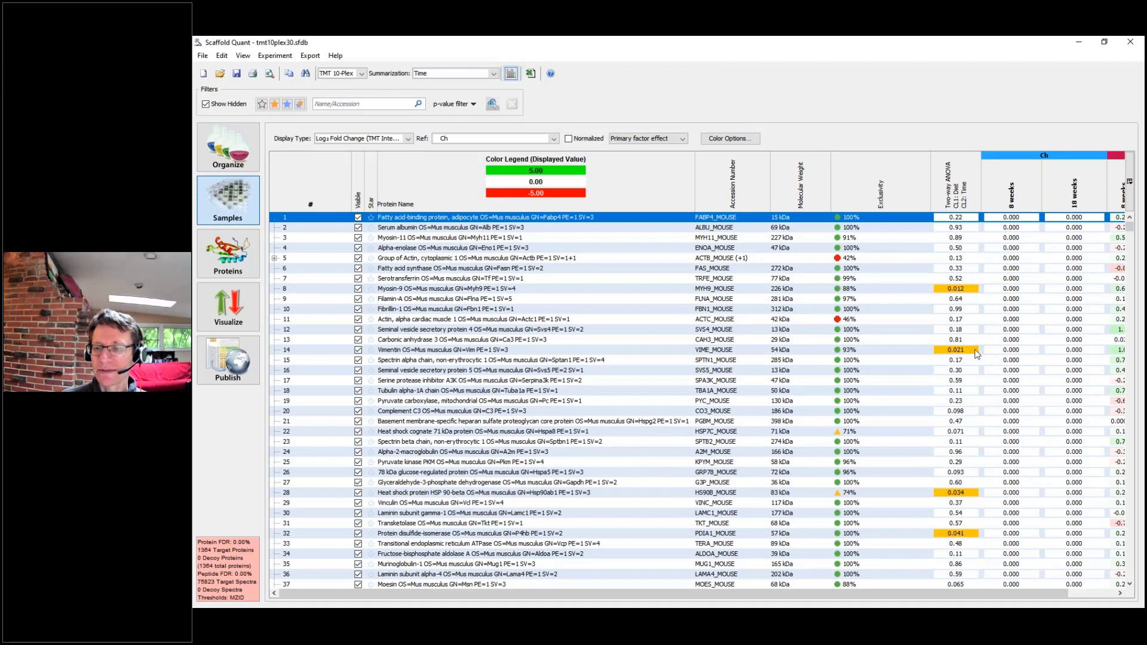
{"action": "mouse_move", "coordinate": [977, 353]}
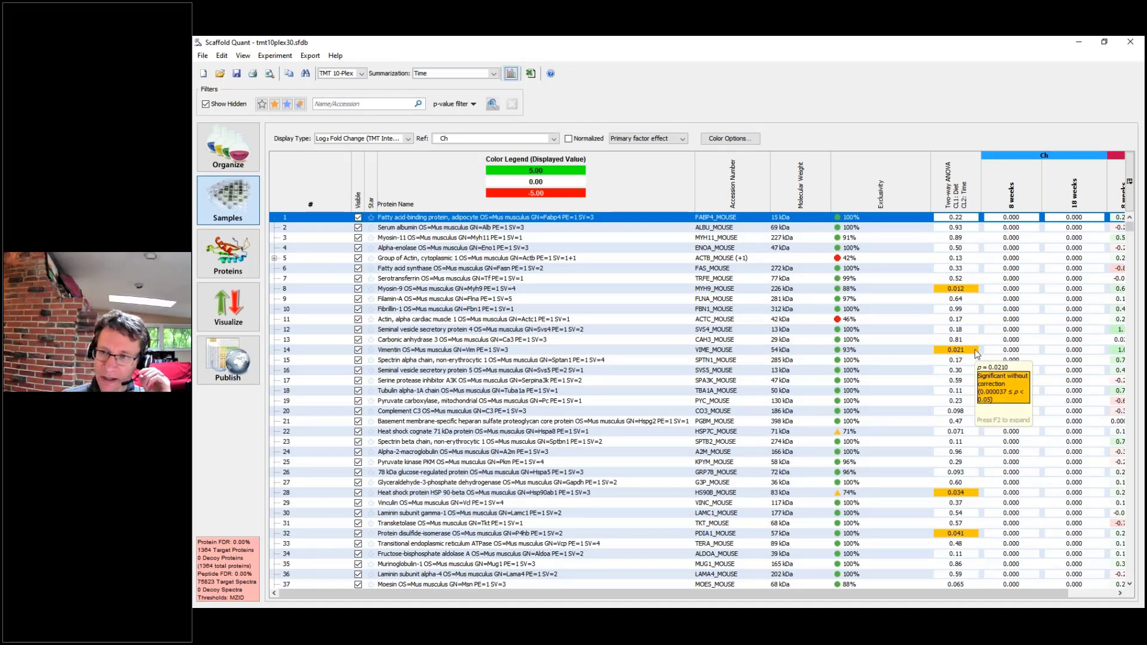
{"action": "left_click", "coordinate": [957, 191]}
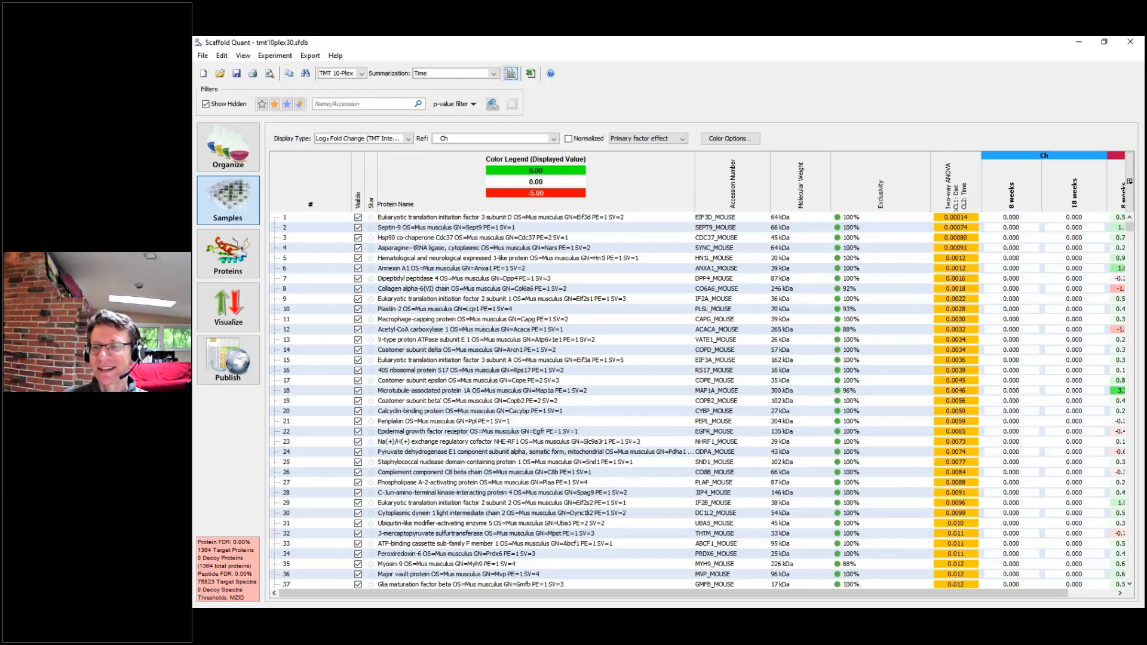
{"action": "mouse_move", "coordinate": [962, 228]}
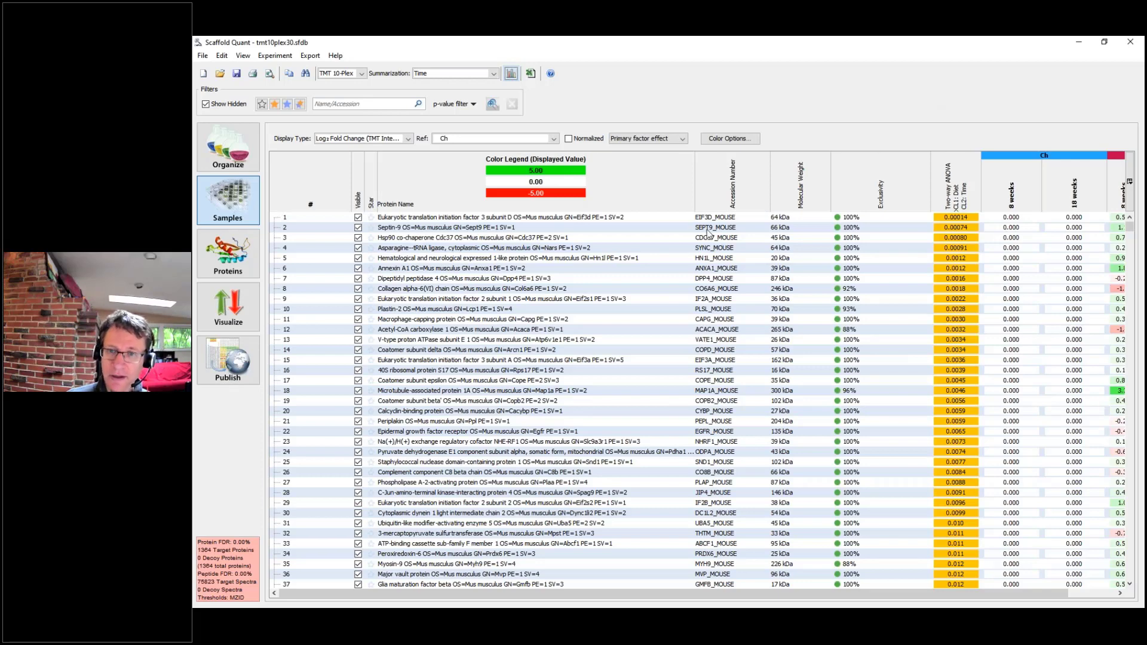
Switch the displayed ANOVA p-values to Interaction effect and sort the proteins with the smallest p-values first.
{"action": "left_click", "coordinate": [640, 144]}
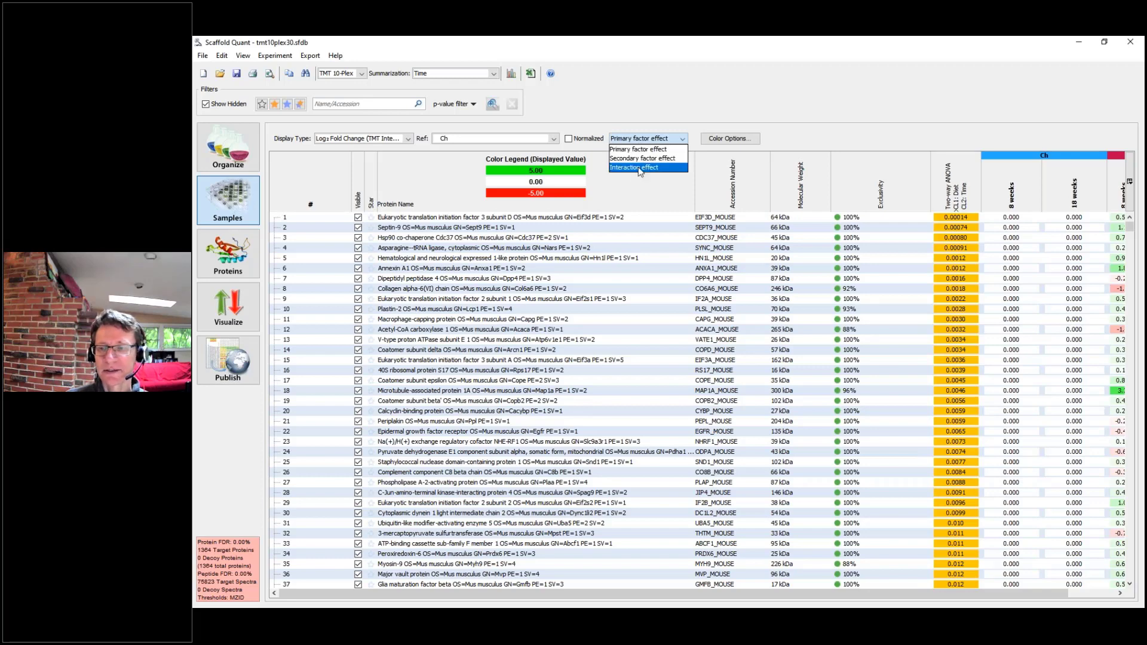
{"action": "left_click", "coordinate": [639, 168]}
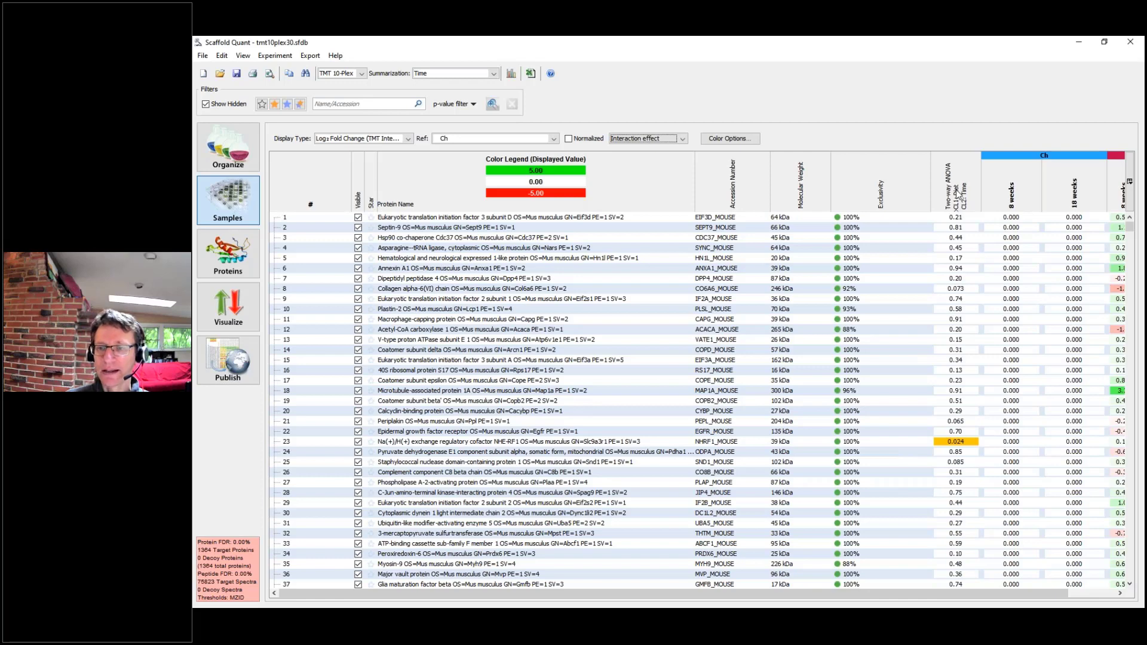
{"action": "left_click", "coordinate": [957, 192]}
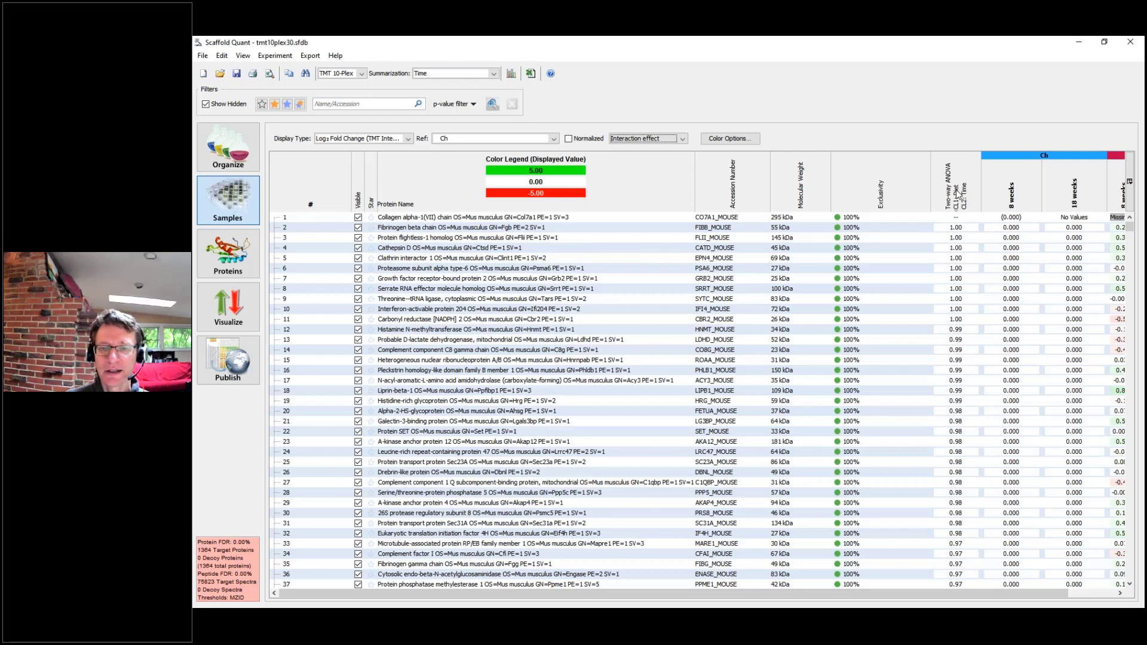
{"action": "left_click", "coordinate": [958, 193]}
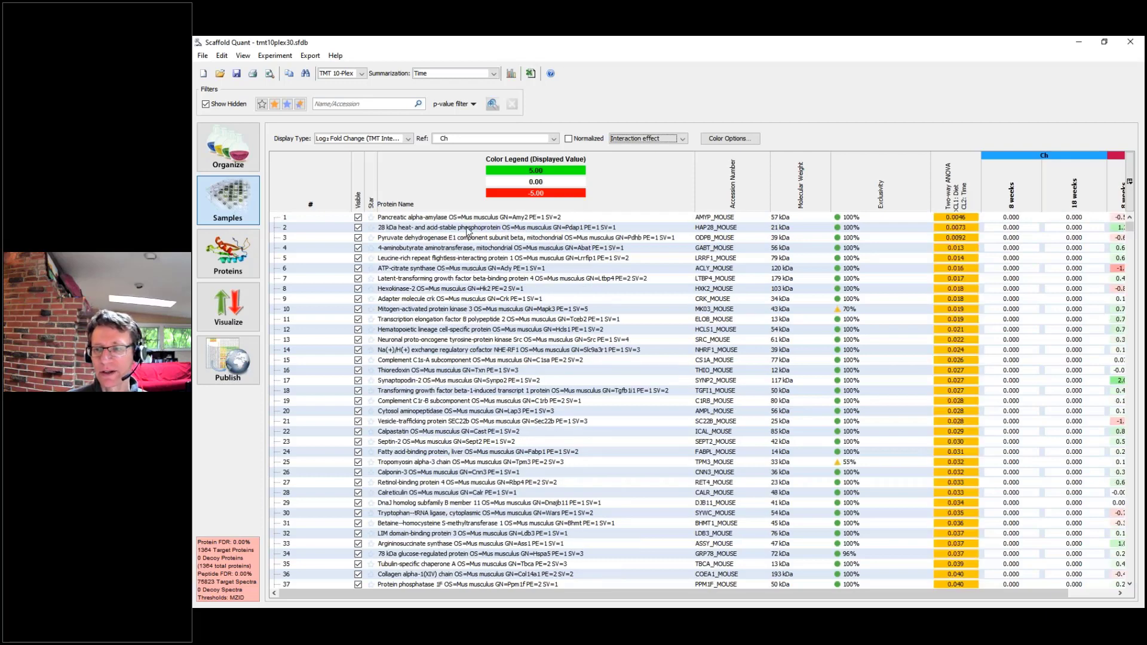
Examine the two-way ANOVA results table and interaction chart for the 28 kDa heat- and acid-stable phosphoprotein (HAP28_MOUSE).
{"action": "left_click", "coordinate": [467, 229]}
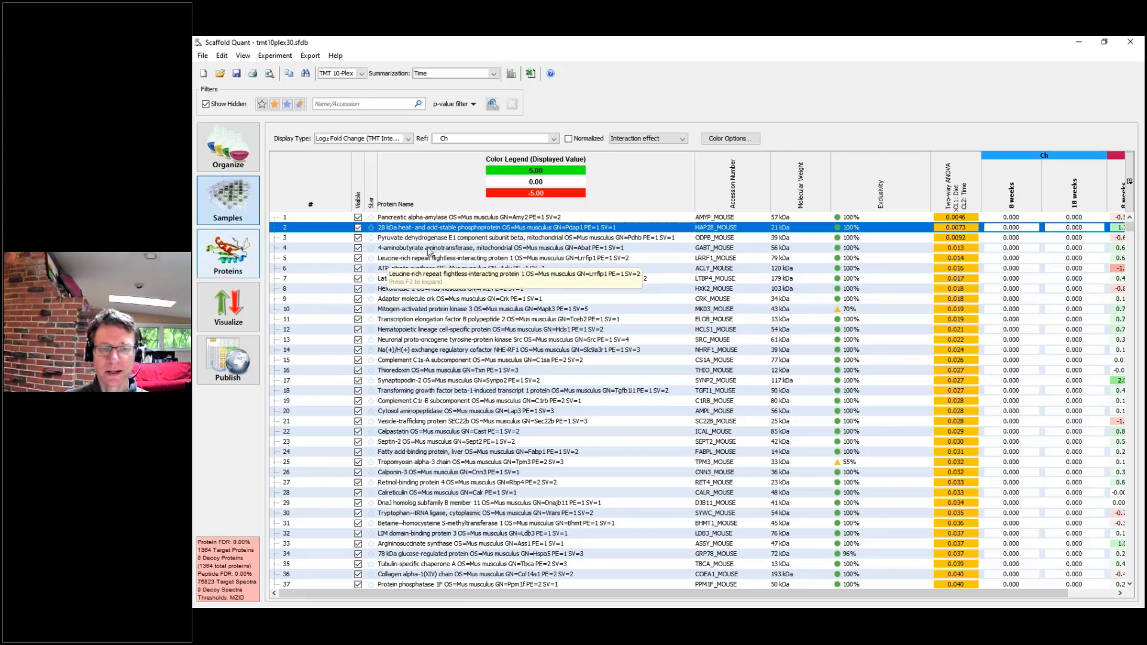
{"action": "left_click", "coordinate": [230, 266]}
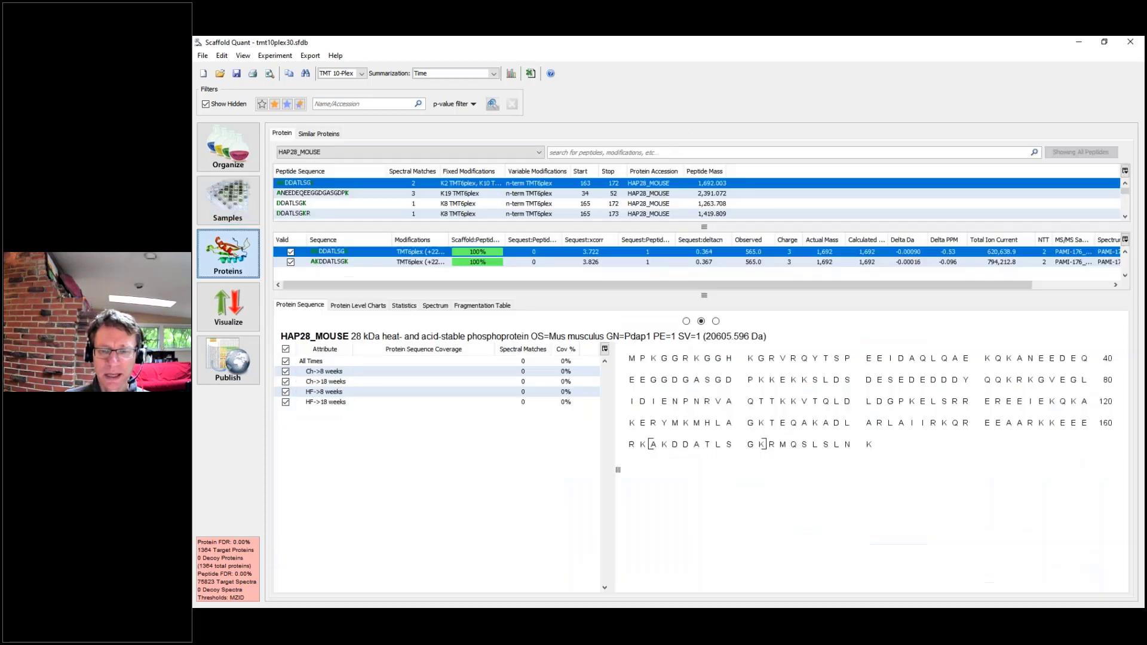
{"action": "left_click", "coordinate": [403, 306]}
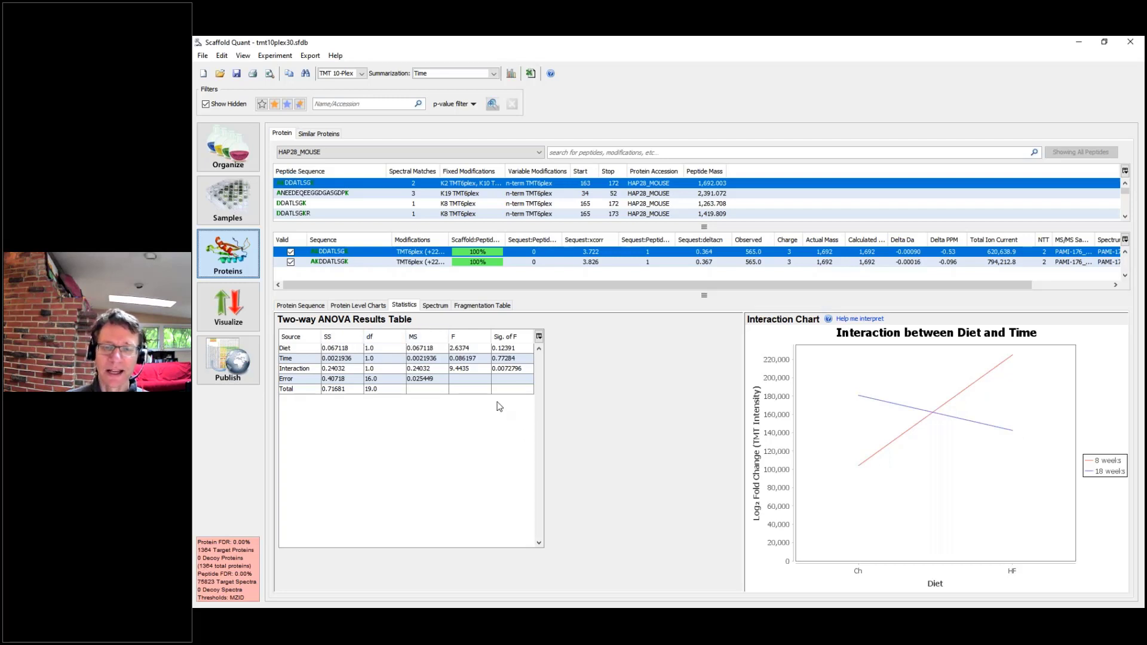
Inspect the TMT reporter ions in the HAP28_MOUSE peptide spectrum at about 122 to 137 m/z, and restore the full spectrum.
{"action": "left_click", "coordinate": [434, 305]}
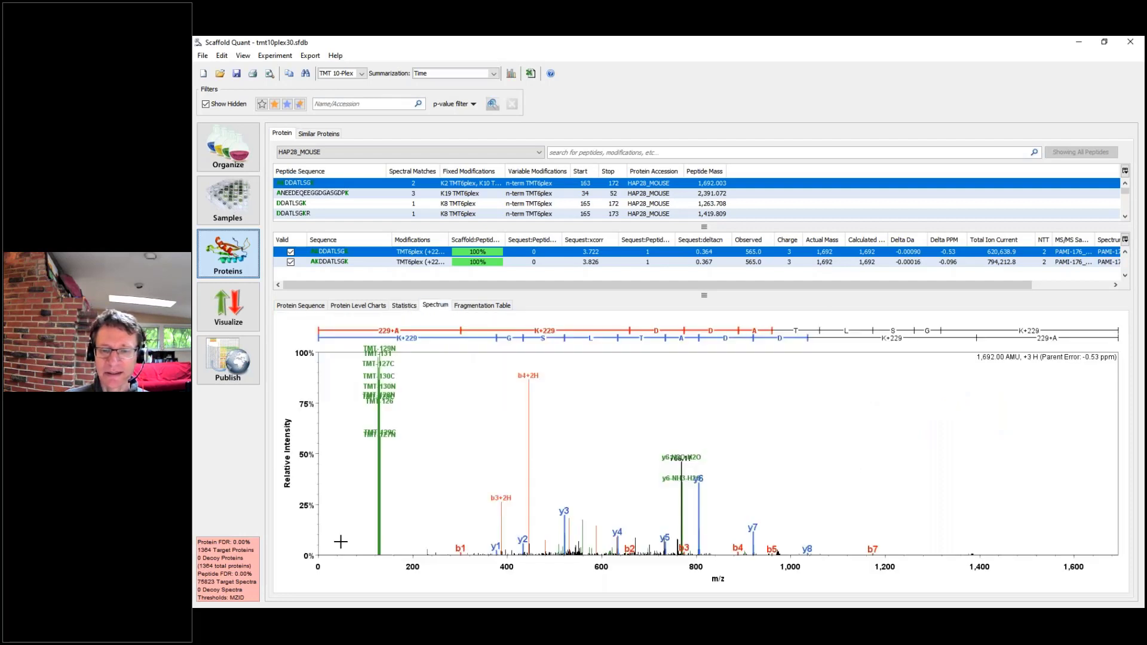
{"action": "left_click_drag", "start_coordinate": [393, 480], "coordinate": [397, 479]}
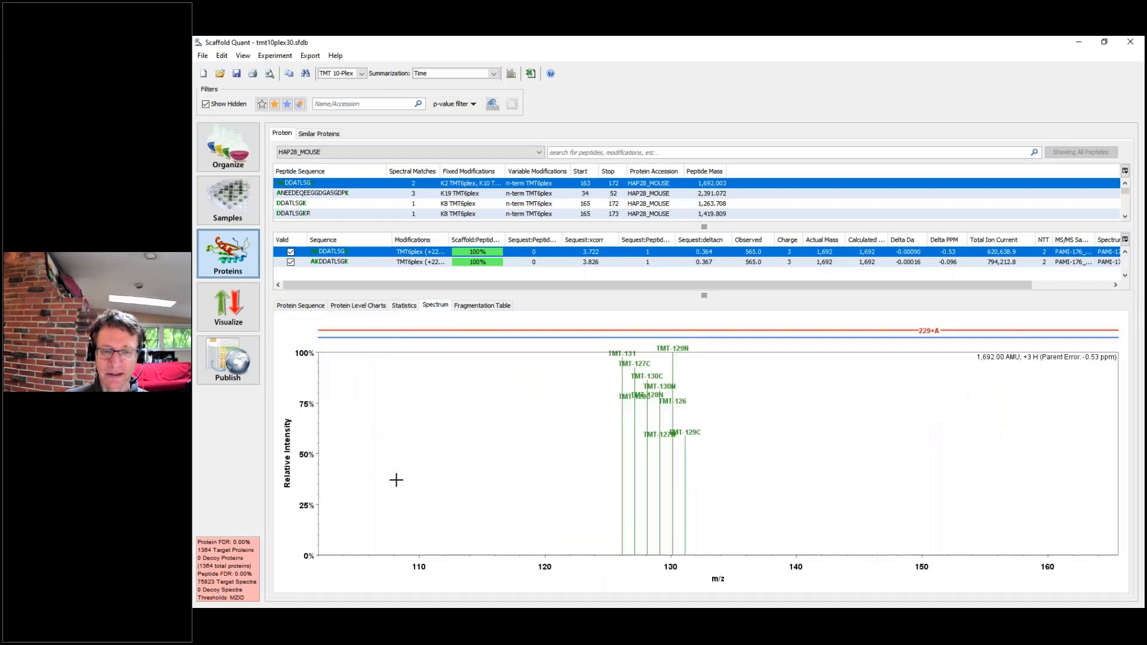
{"action": "left_click_drag", "start_coordinate": [568, 461], "coordinate": [757, 468]}
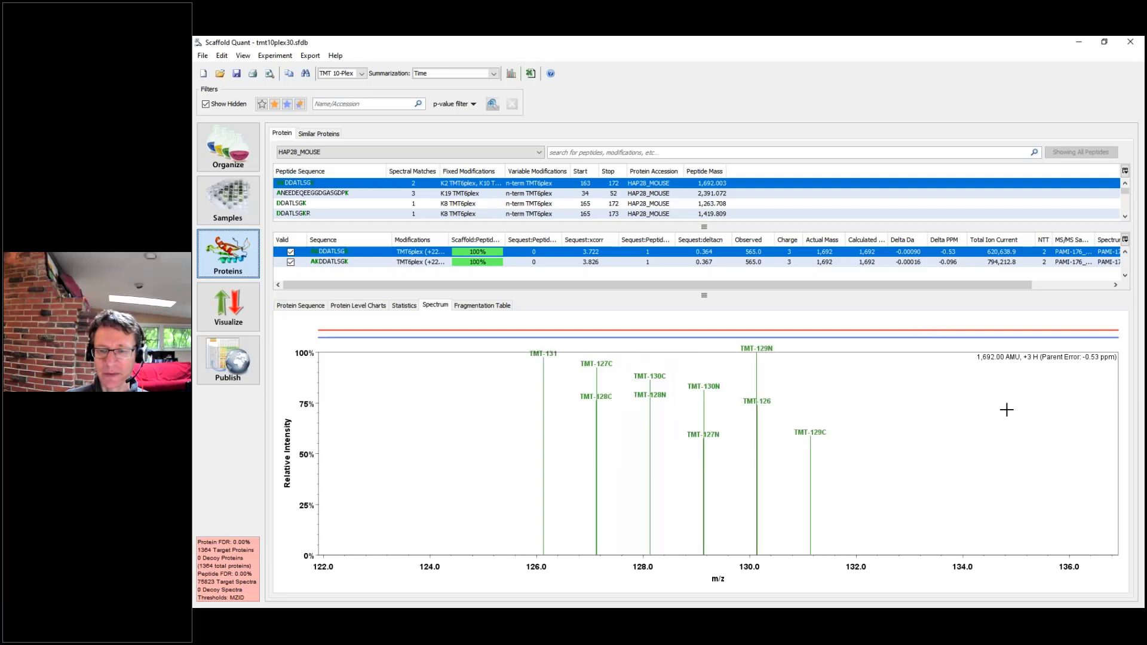
{"action": "left_click", "coordinate": [972, 436]}
{"action": "left_click", "coordinate": [972, 436]}
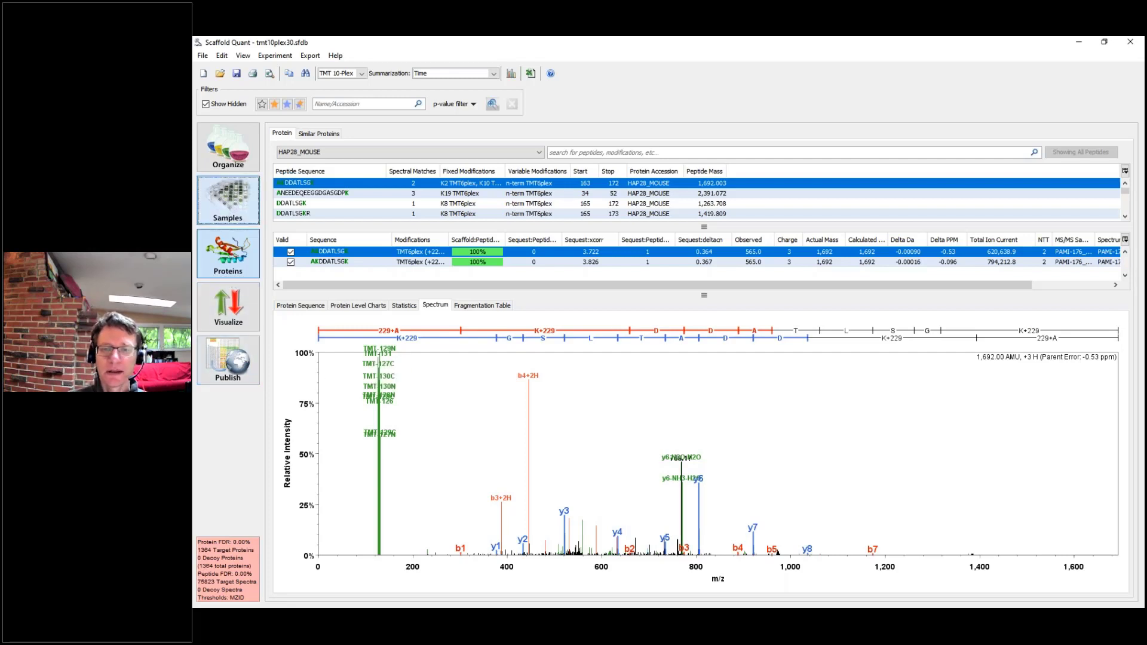
Set the samples table's display type to Log10 TMT Intensity and show the volcano plot and scatterplot visualizations.
{"action": "left_click", "coordinate": [227, 200]}
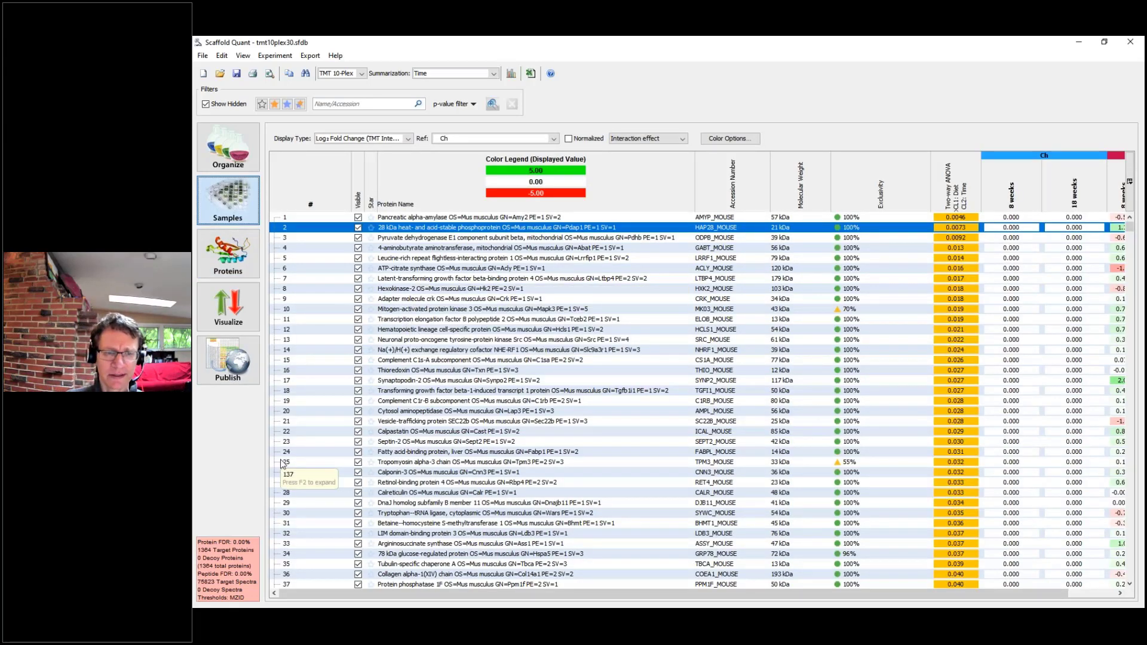
{"action": "left_click", "coordinate": [226, 317]}
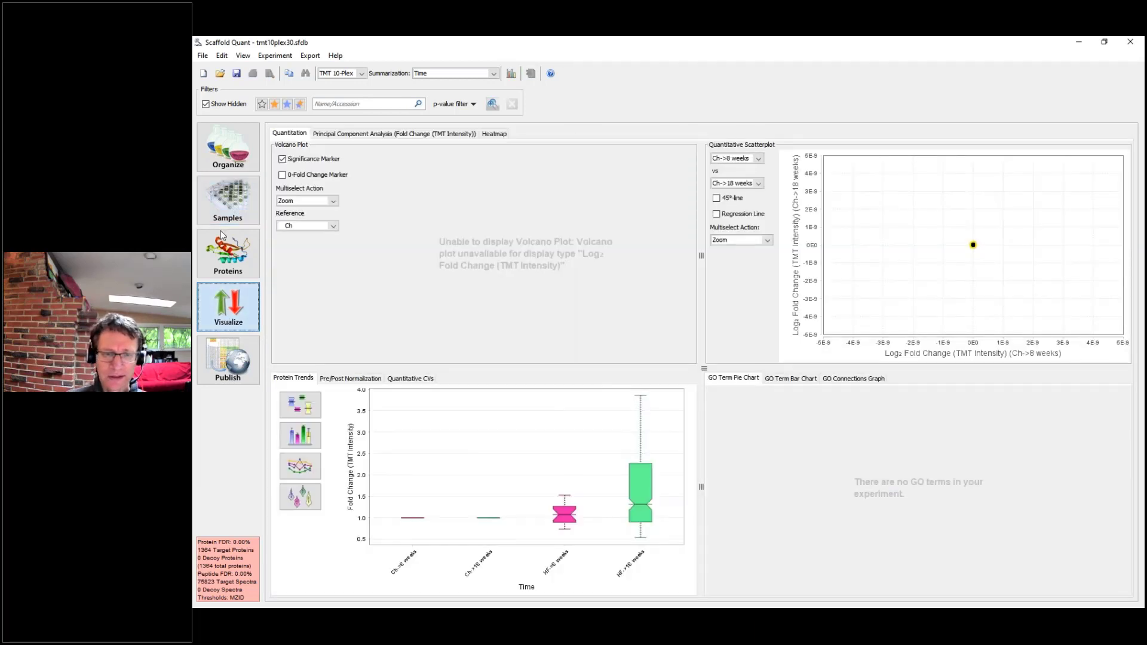
{"action": "left_click", "coordinate": [214, 199]}
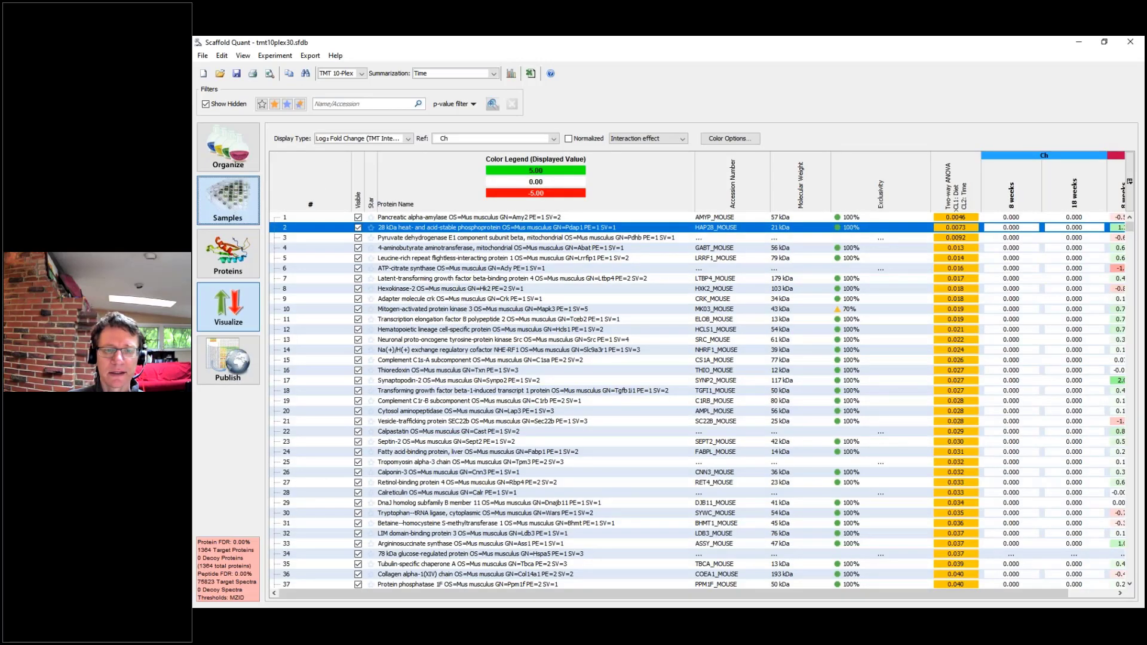
{"action": "left_click", "coordinate": [358, 138]}
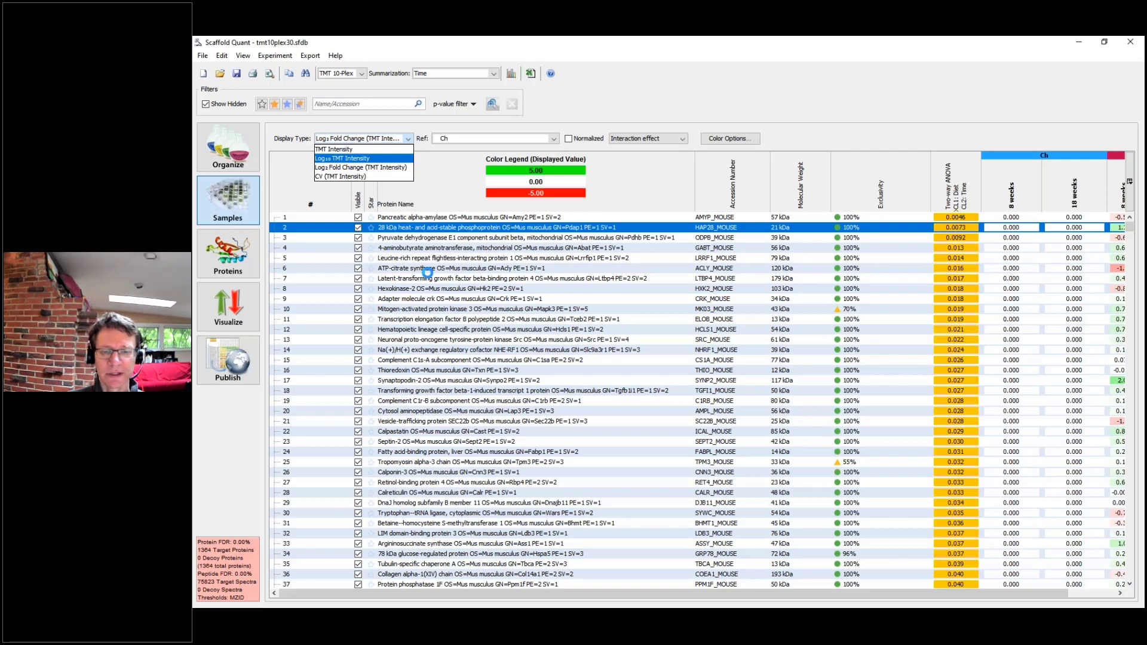
{"action": "left_click", "coordinate": [228, 323]}
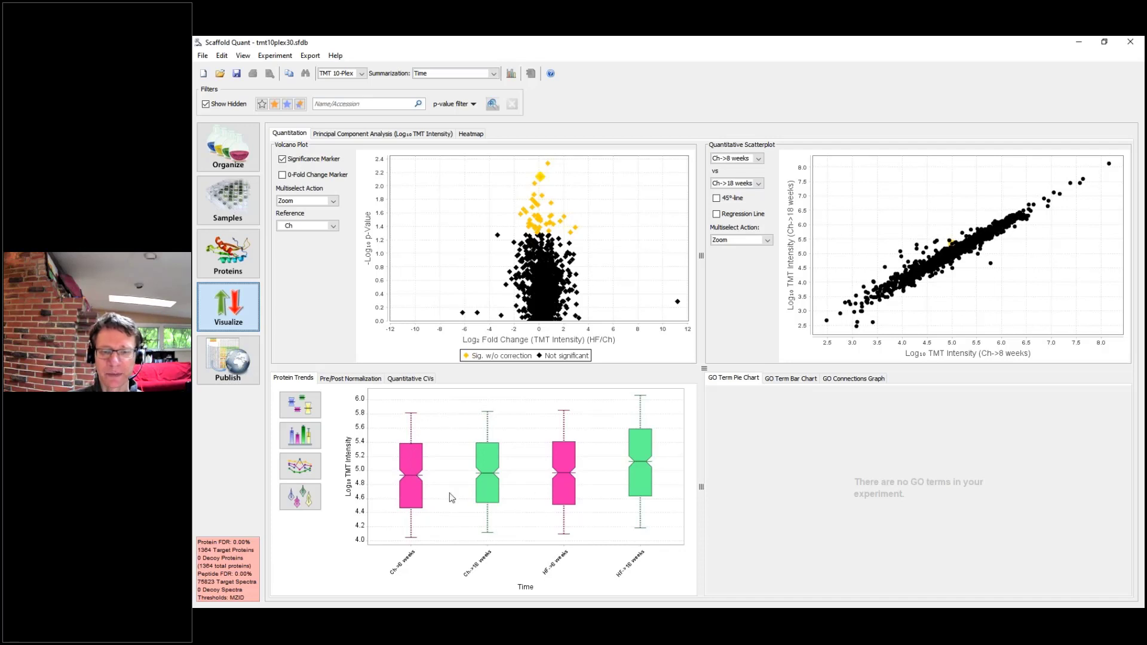
Compare the raw and normalized TMT intensity box plots of the individual samples.
{"action": "left_click", "coordinate": [338, 382]}
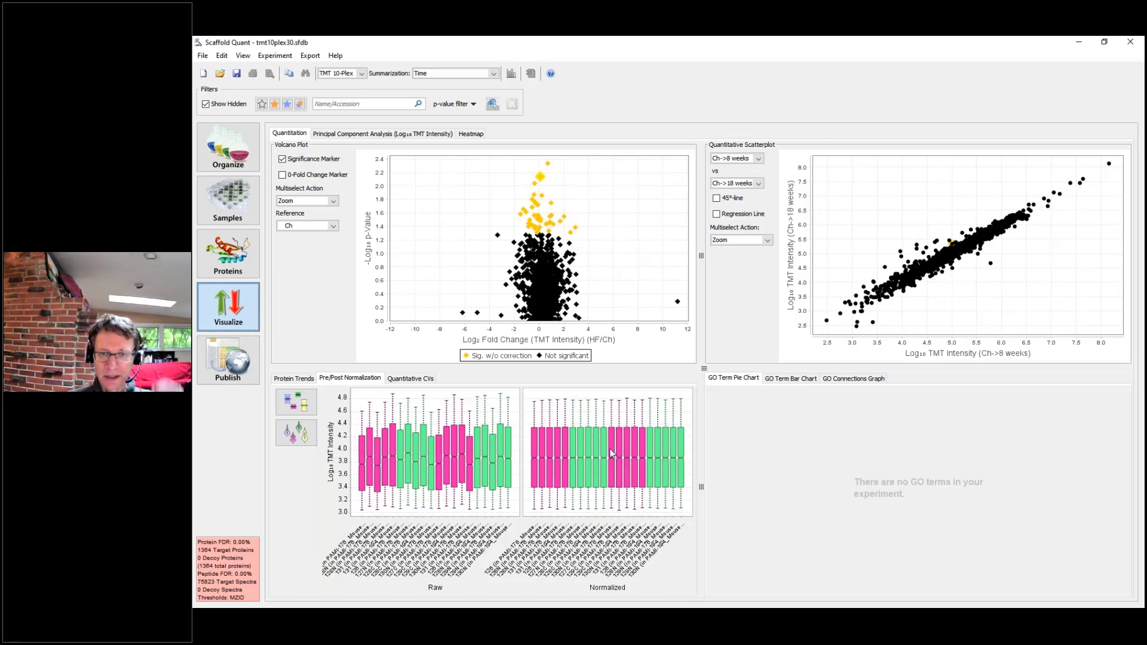
{"action": "mouse_move", "coordinate": [611, 452]}
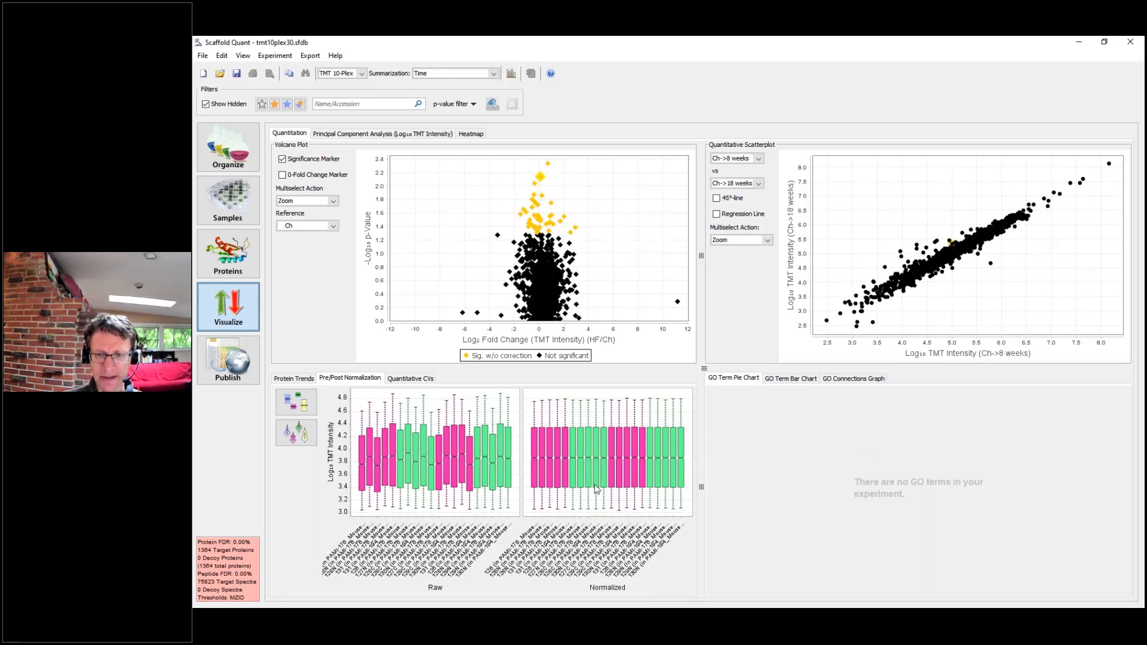
{"action": "mouse_move", "coordinate": [596, 489]}
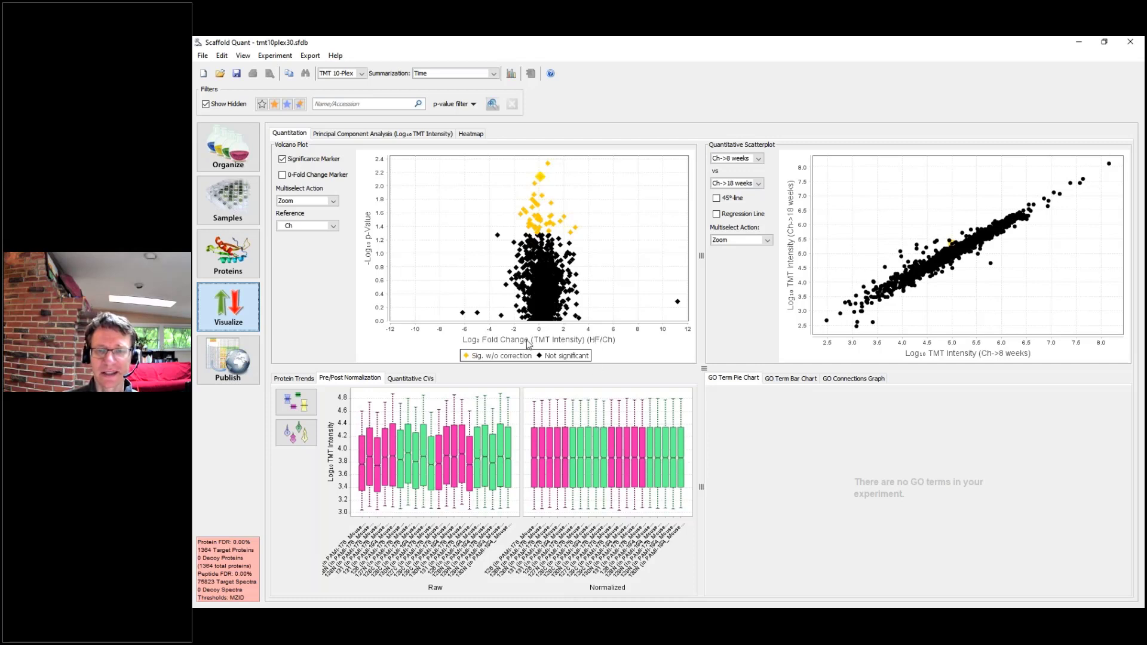
Show the Principal Component Analysis of the Log10 TMT intensities and enlarge its Scores Plot.
{"action": "left_click", "coordinate": [364, 135]}
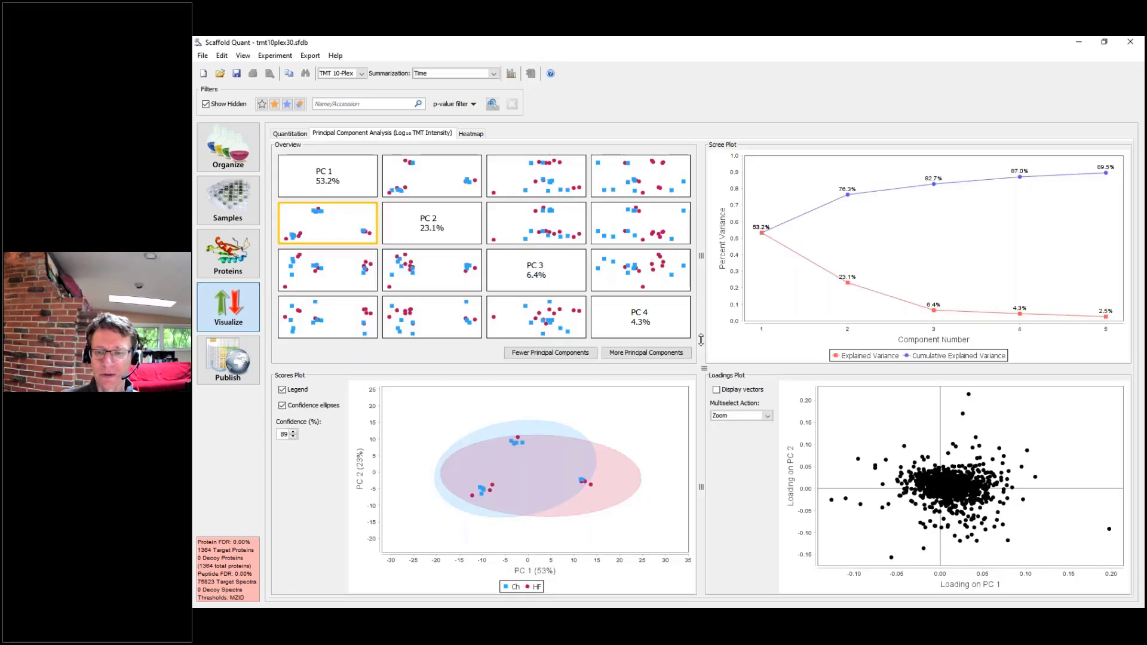
{"action": "left_click_drag", "start_coordinate": [701, 340], "coordinate": [701, 269]}
{"action": "left_click_drag", "start_coordinate": [702, 478], "coordinate": [896, 478]}
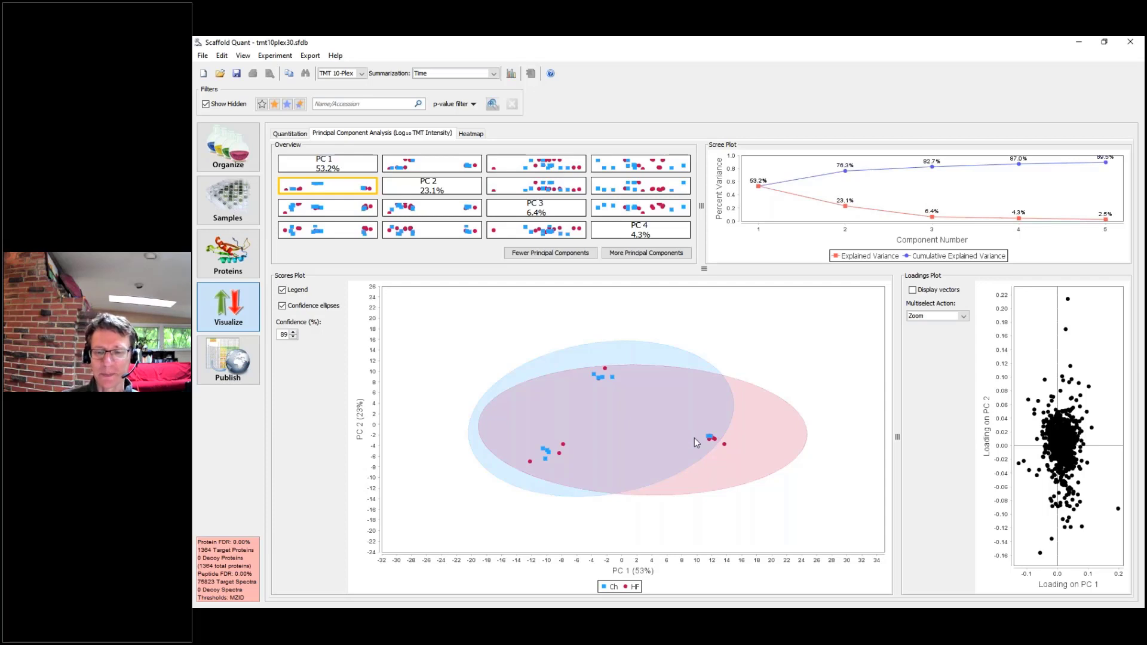
Reconfigure the experiment as a Basic Design with Scaffold BioSample as the studied category, and apply it.
{"action": "left_click", "coordinate": [445, 73]}
{"action": "left_click", "coordinate": [427, 111]}
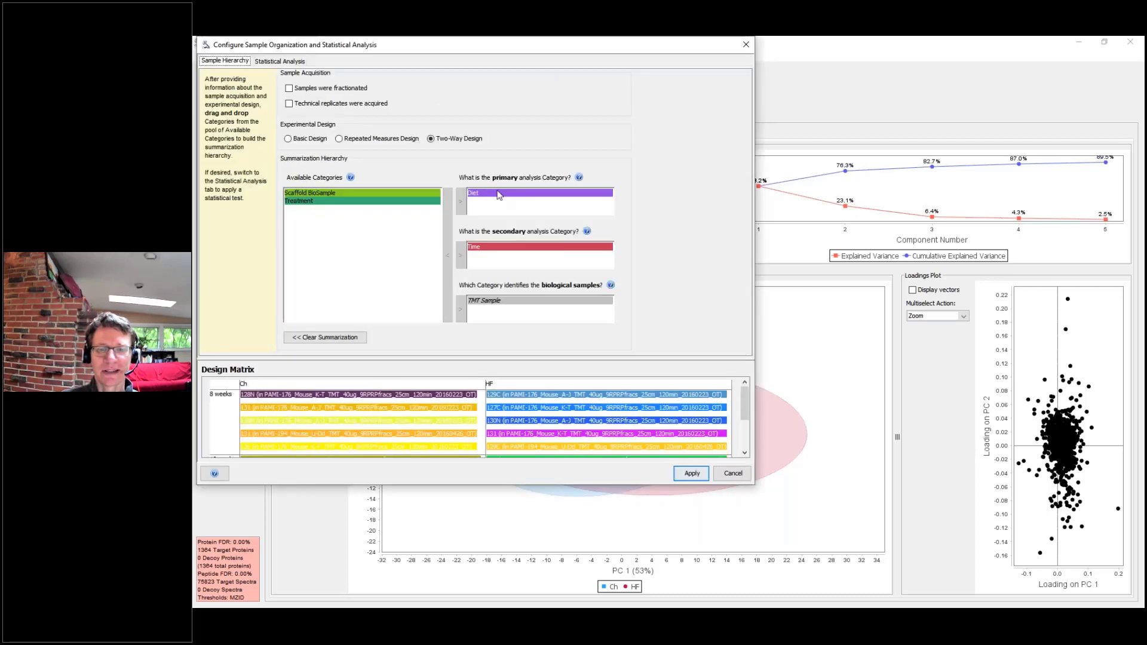
{"action": "left_click", "coordinate": [298, 140]}
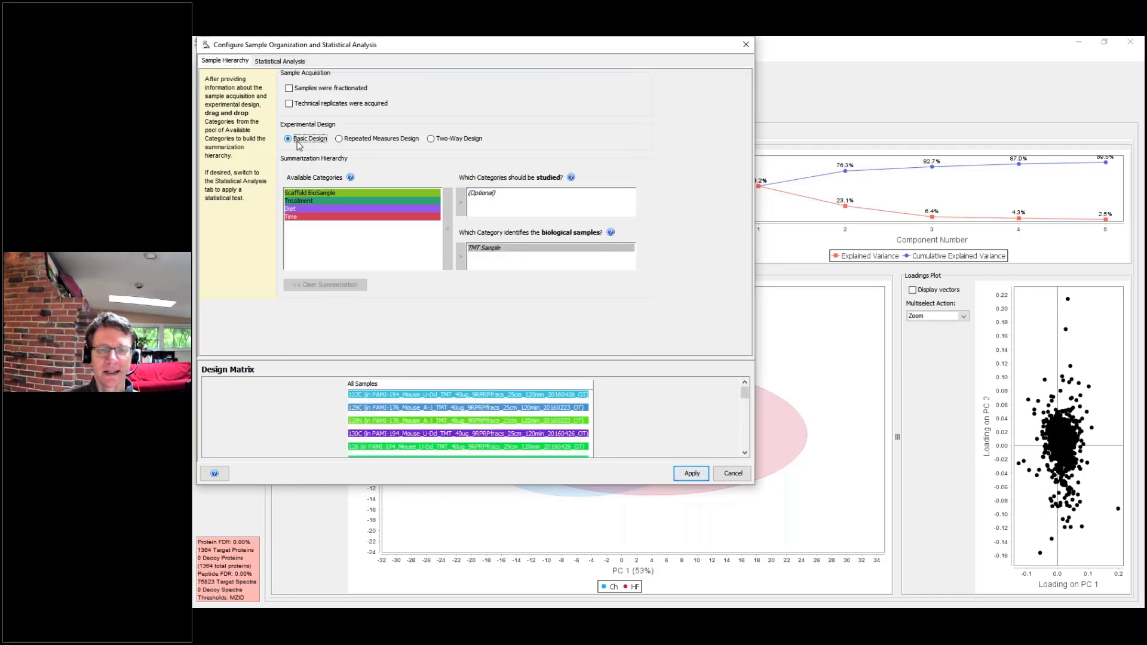
{"action": "left_click_drag", "start_coordinate": [300, 194], "coordinate": [552, 203]}
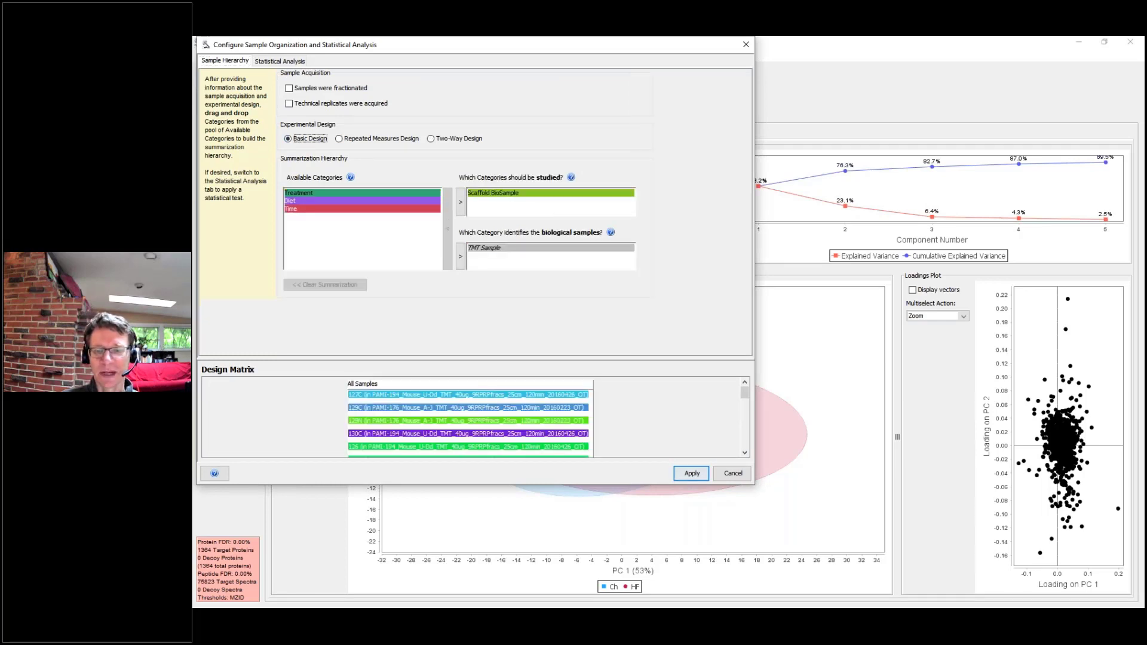
{"action": "left_click", "coordinate": [691, 474]}
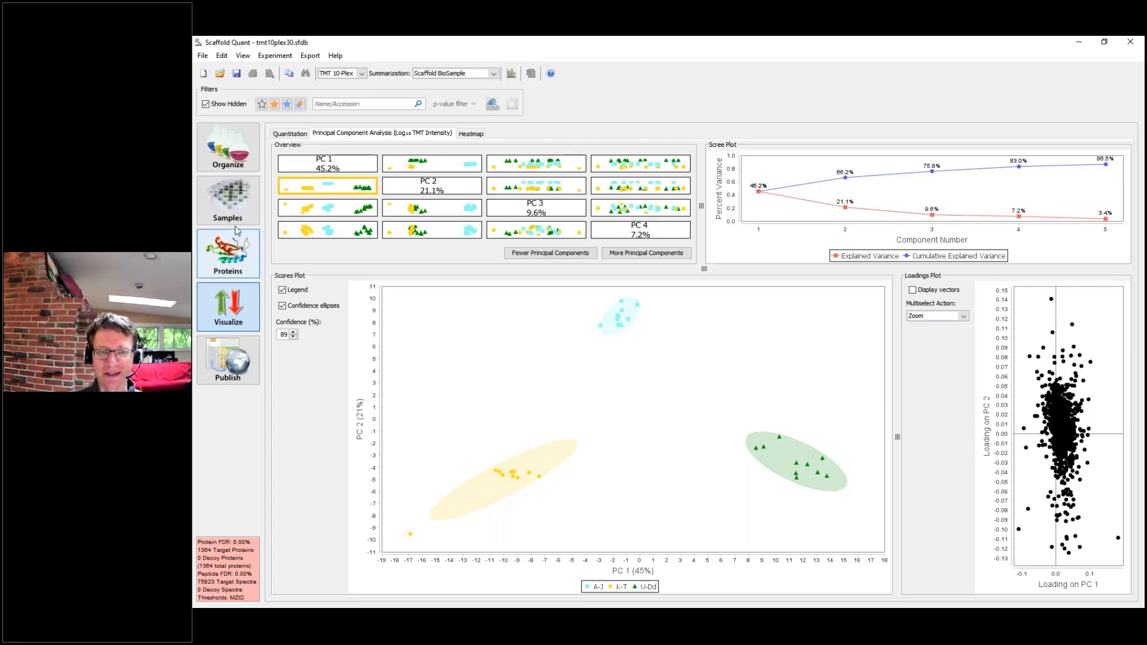
Turn on normalization for the Log10 TMT Intensity values and view the resulting Principal Component Analysis.
{"action": "left_click", "coordinate": [224, 205]}
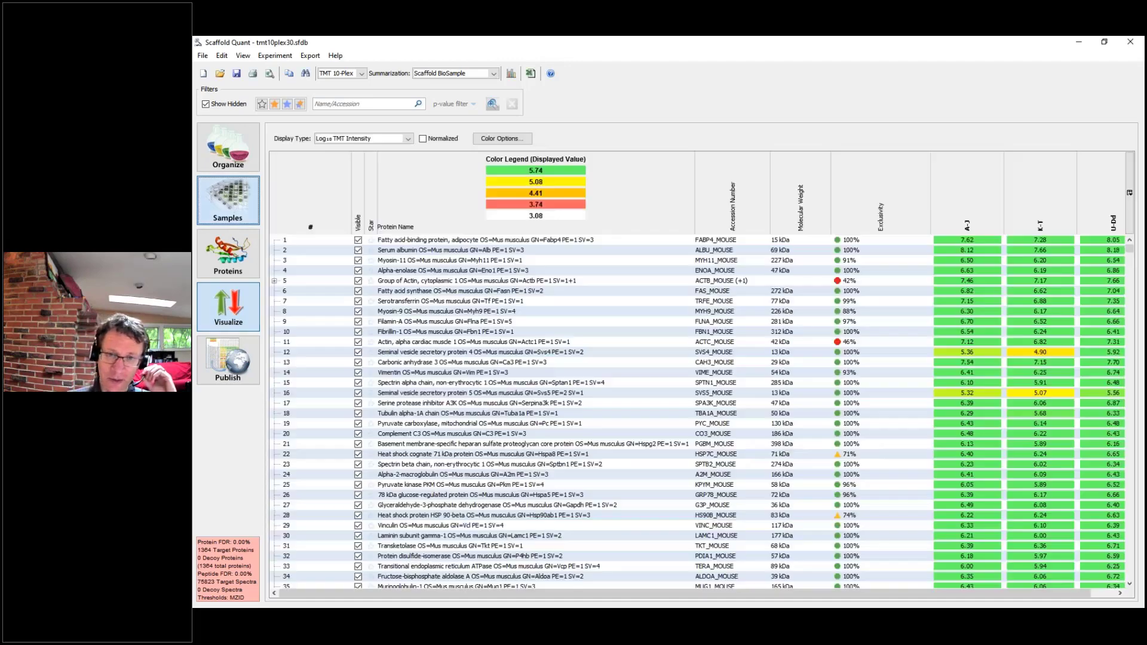
{"action": "left_click", "coordinate": [424, 141]}
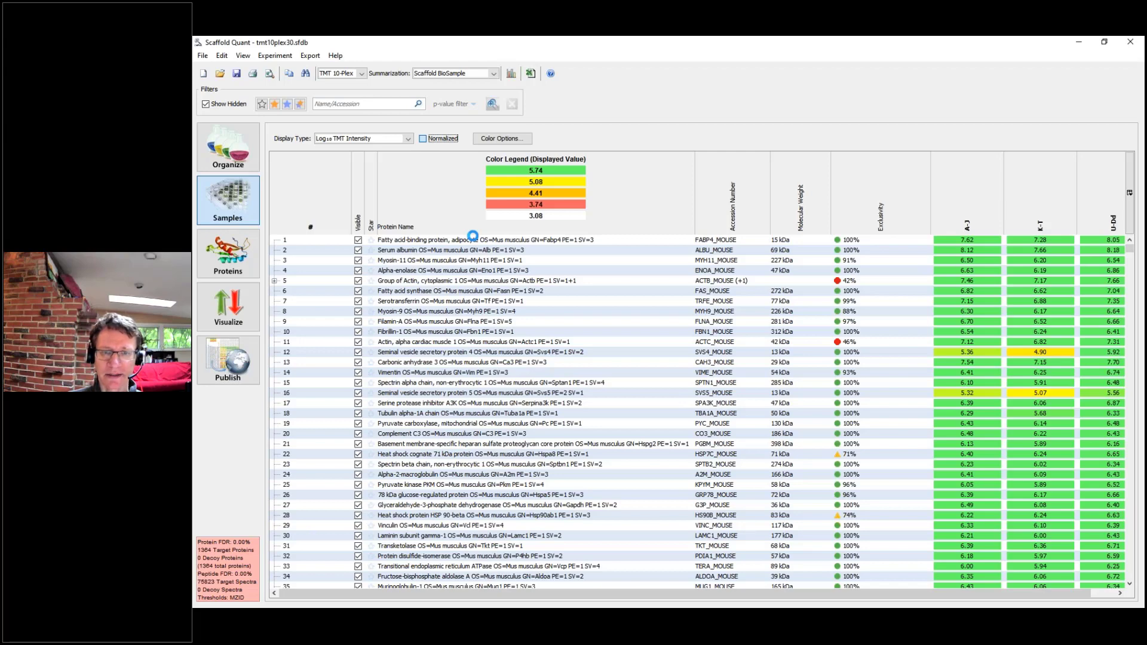
{"action": "left_click", "coordinate": [229, 307]}
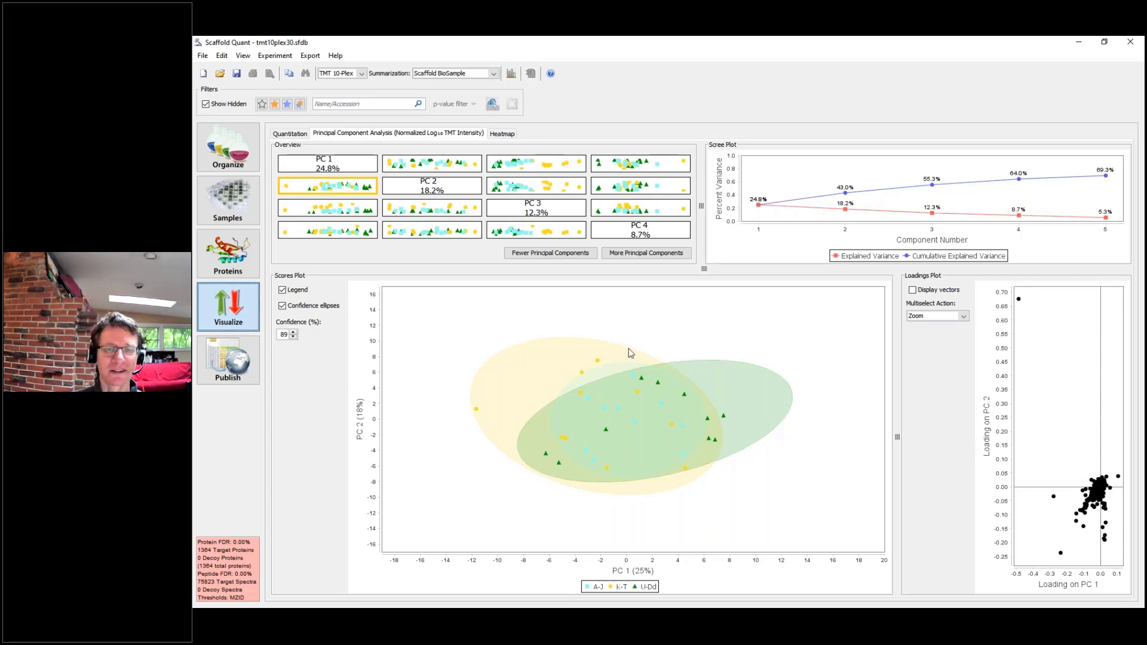
Open the quantitation configuration from the samples view, search proteins for "nam", and add PUR4_MOUSE as an internal standard protein.
{"action": "left_click", "coordinate": [218, 212]}
{"action": "left_click", "coordinate": [275, 55]}
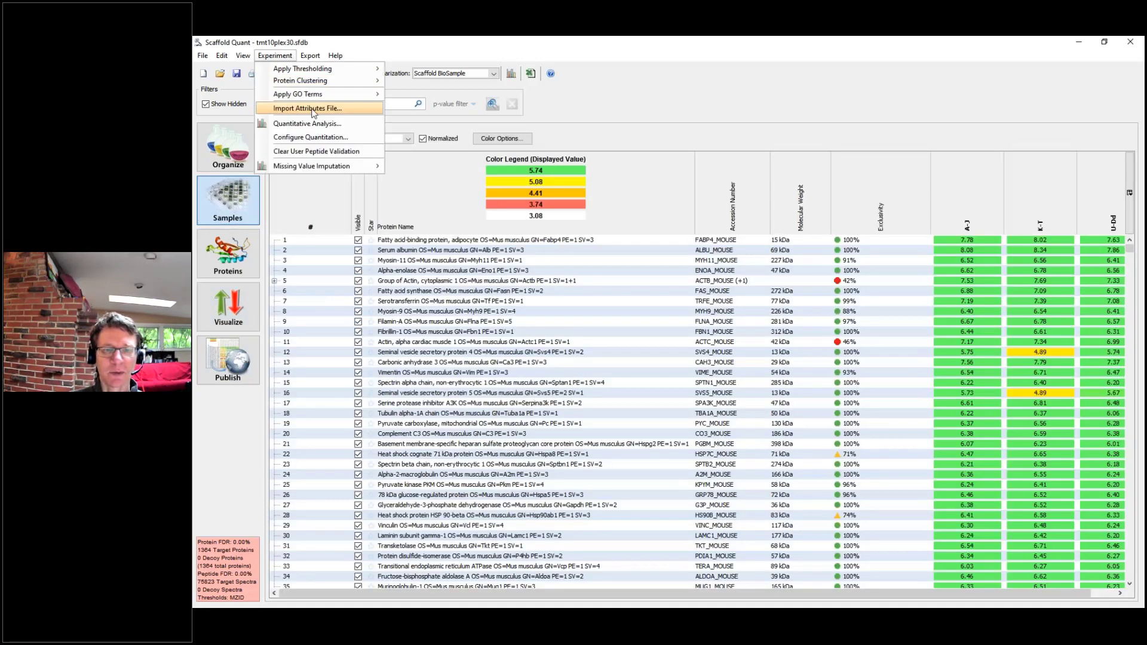
{"action": "left_click", "coordinate": [310, 139]}
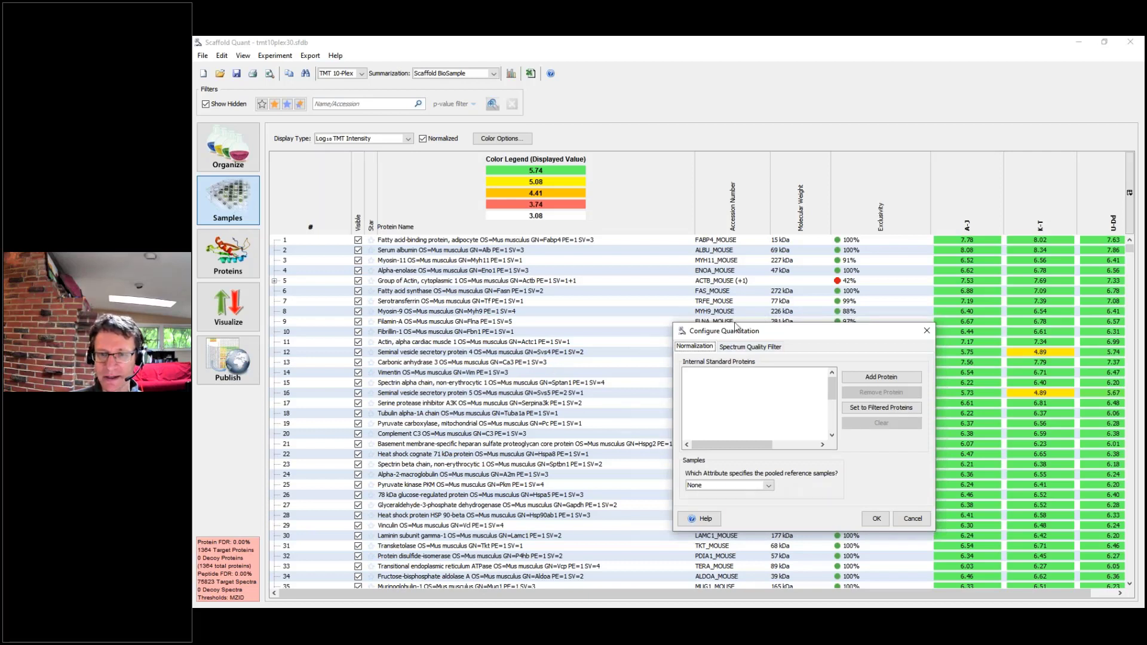
{"action": "left_click_drag", "start_coordinate": [735, 326], "coordinate": [536, 159]}
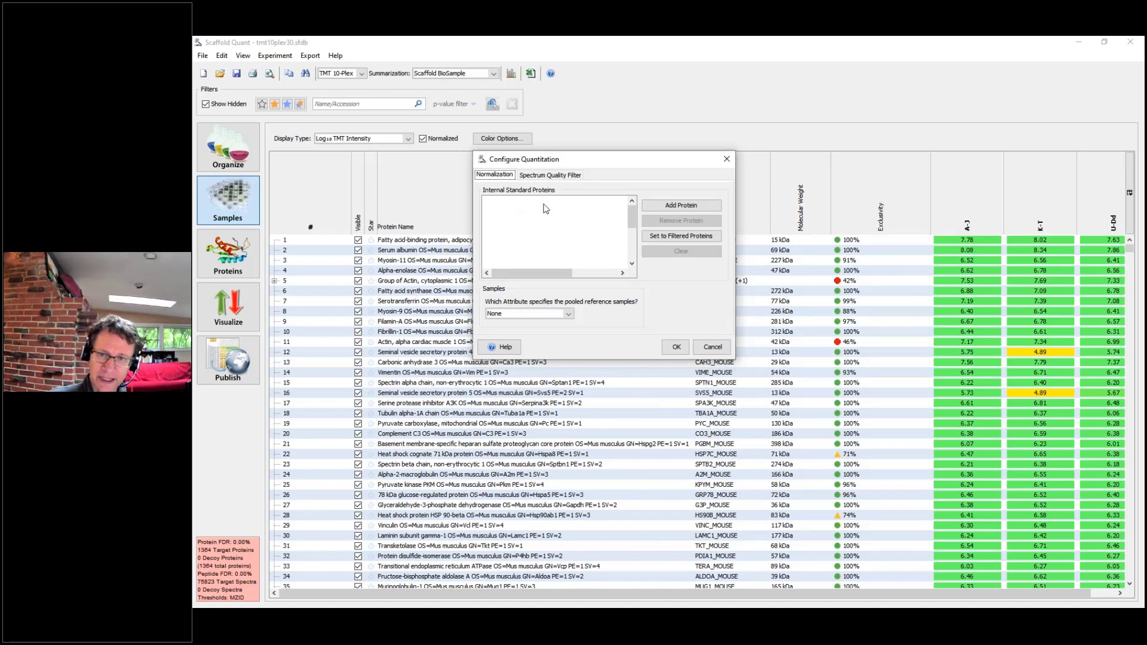
{"action": "left_click", "coordinate": [680, 207]}
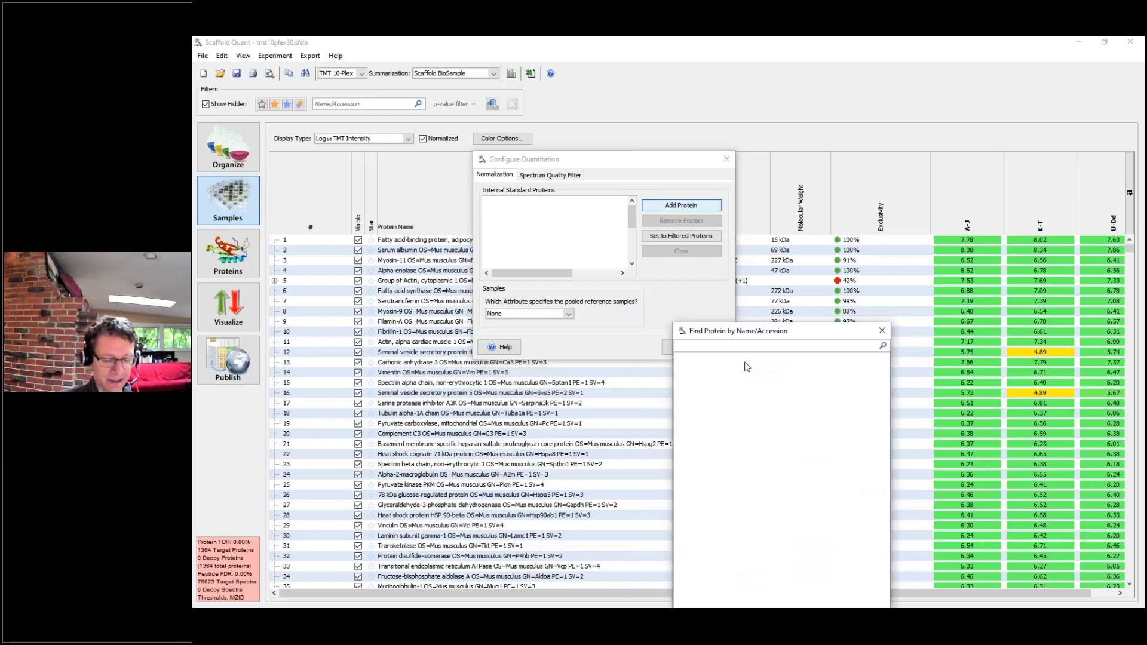
{"action": "type", "text": "nam"}
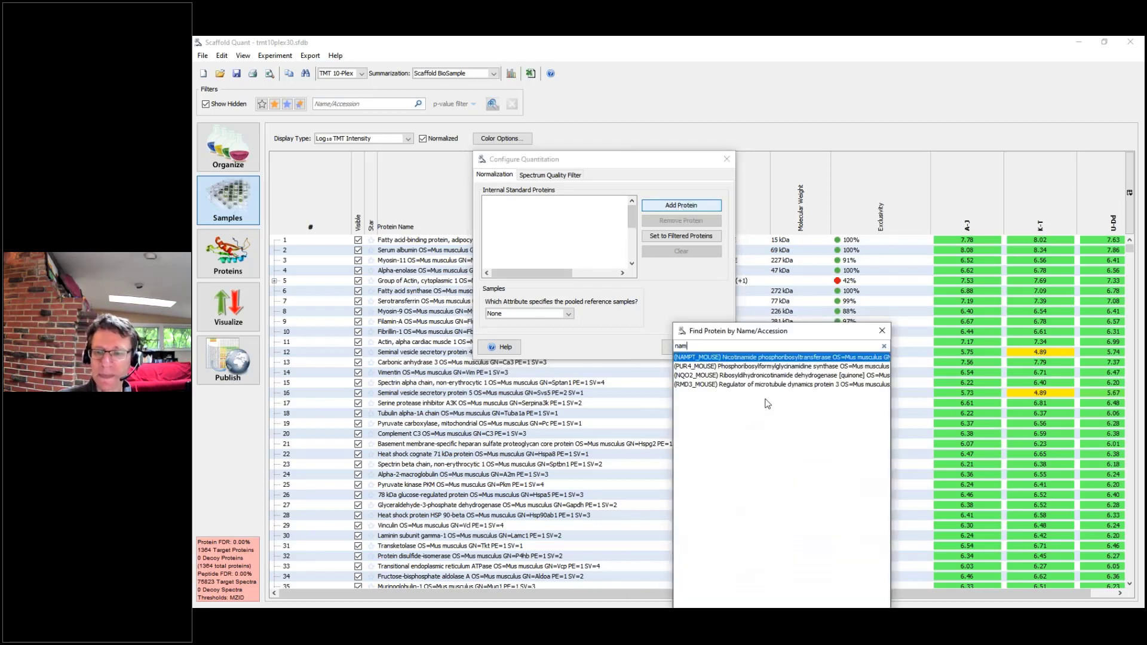
{"action": "left_click", "coordinate": [783, 369]}
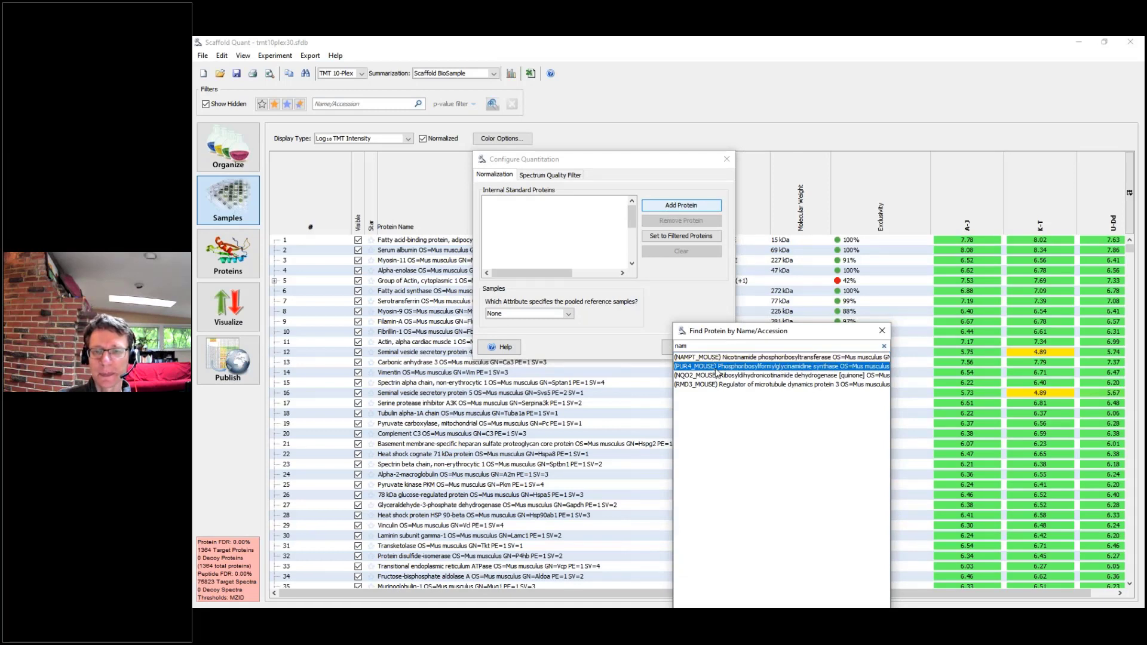
{"action": "key", "text": "Return"}
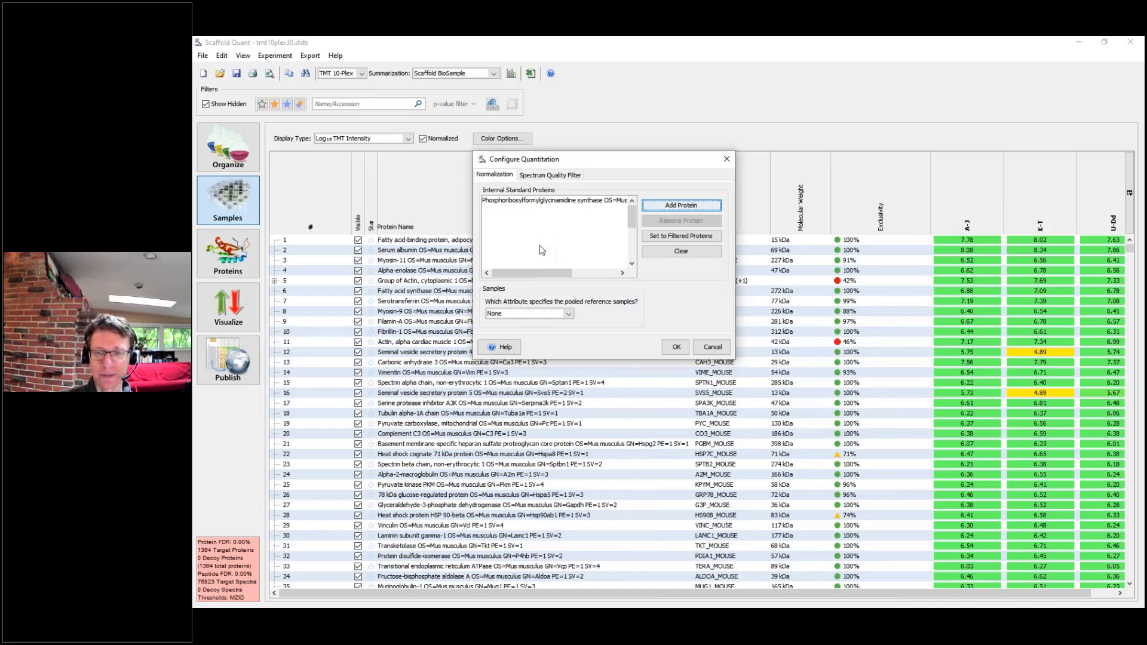
Choose Treatment -> Pool as the pooled reference samples, view the spectrum quality filter options, and cancel the quantitation configuration.
{"action": "left_click", "coordinate": [531, 316]}
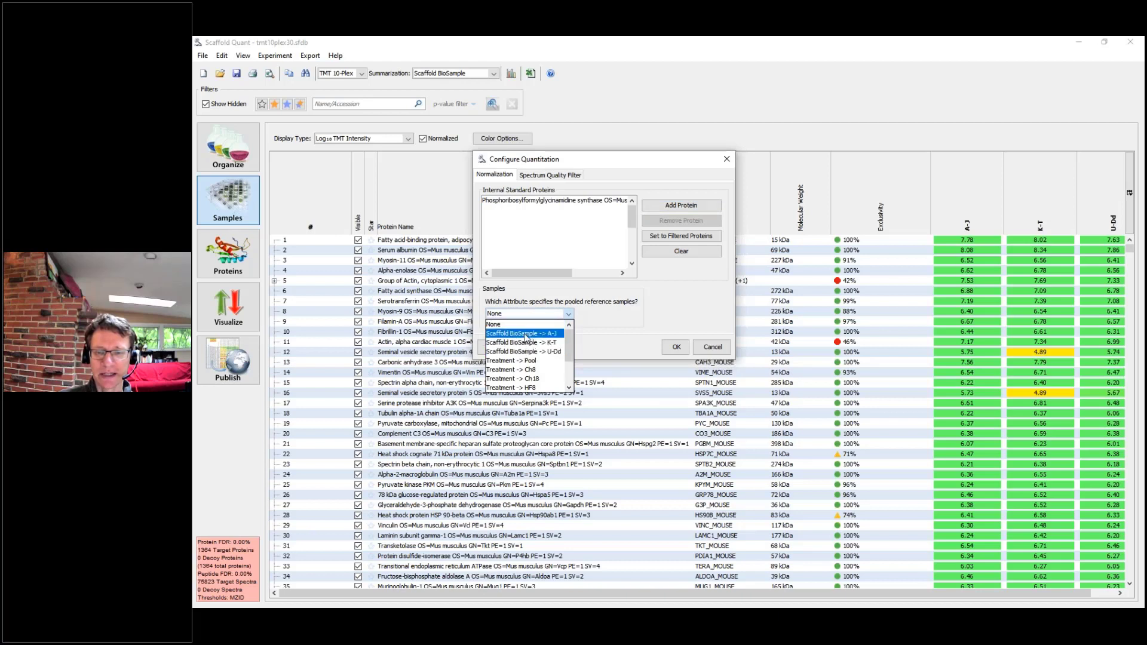
{"action": "scroll", "coordinate": [556, 372], "scroll_direction": "down", "scroll_amount": 1}
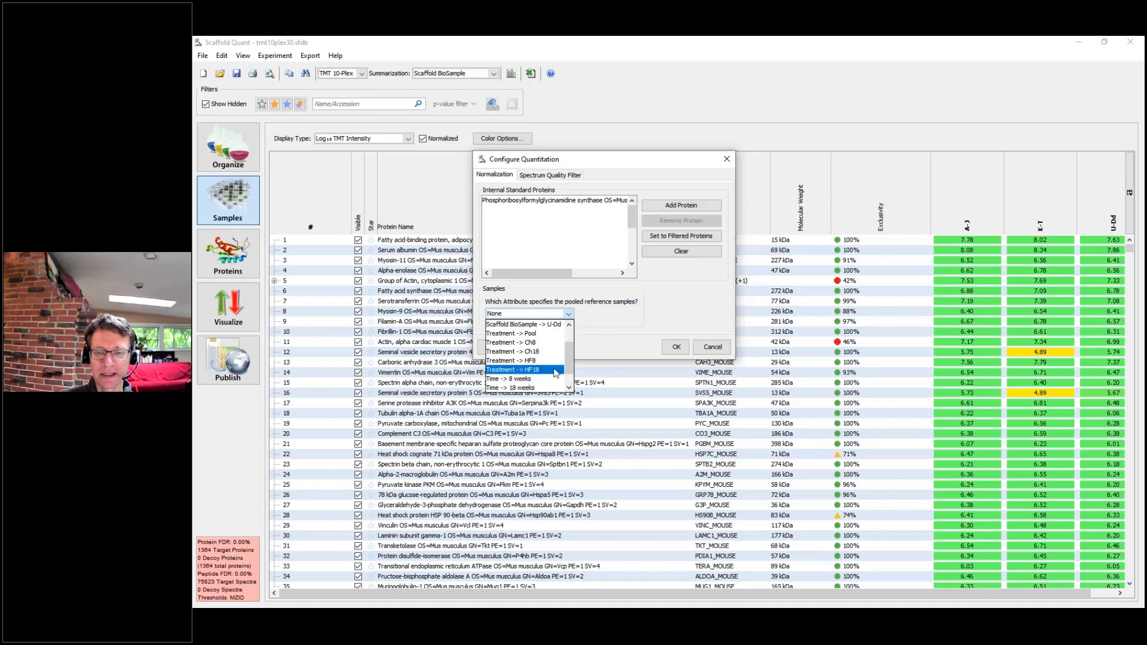
{"action": "left_click", "coordinate": [514, 334]}
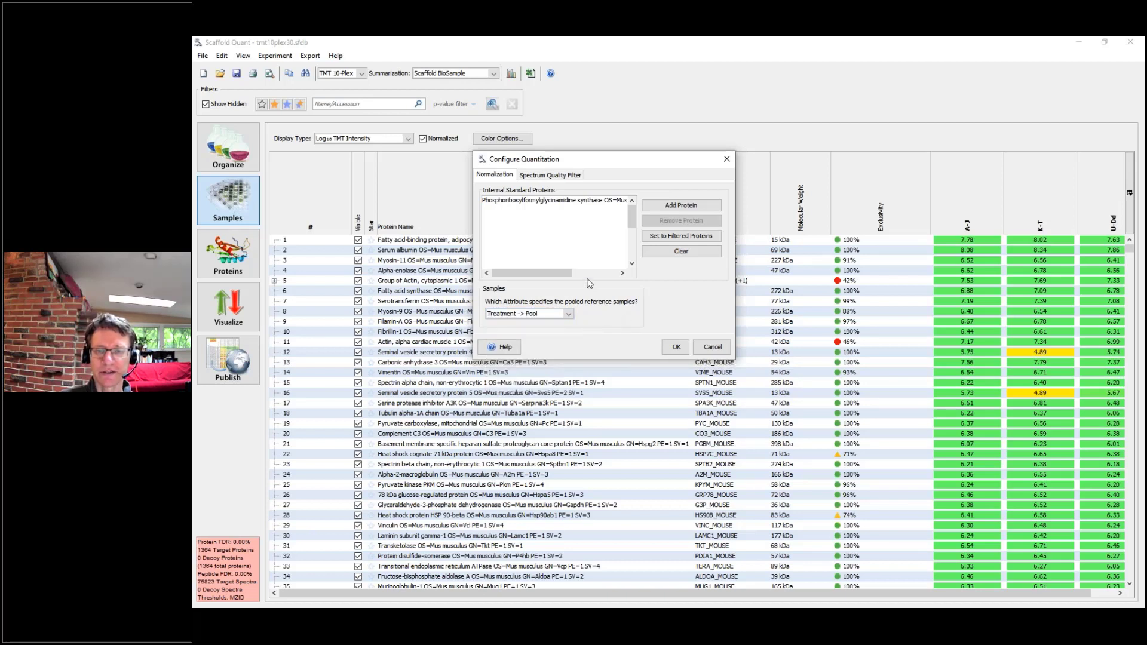
{"action": "left_click", "coordinate": [557, 177]}
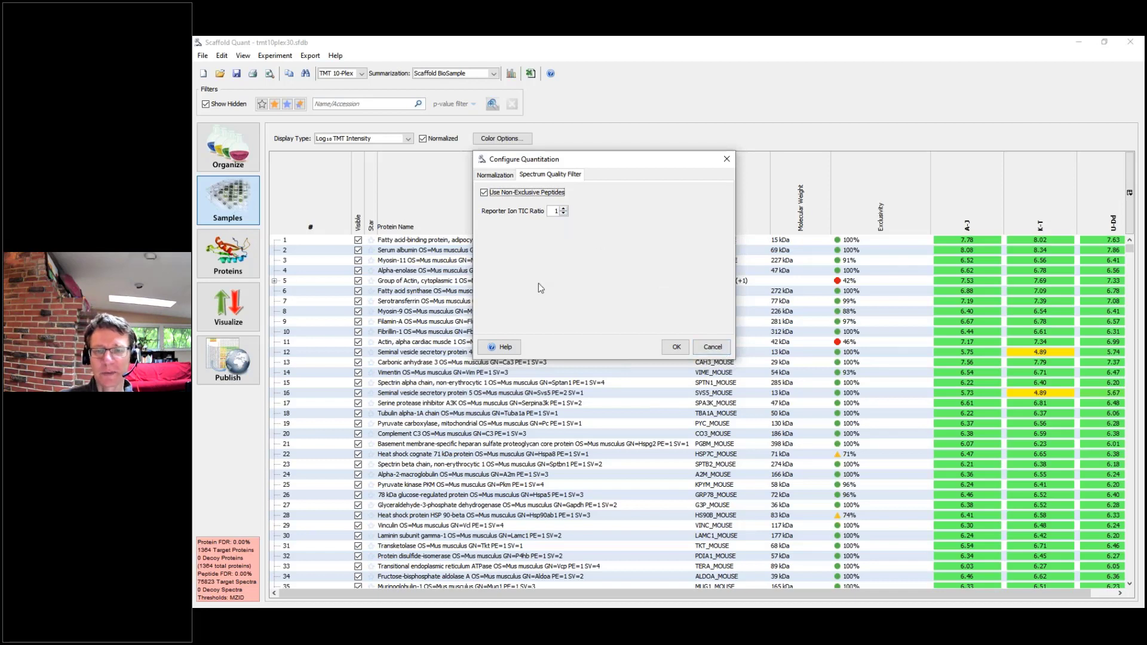
{"action": "left_click", "coordinate": [721, 351]}
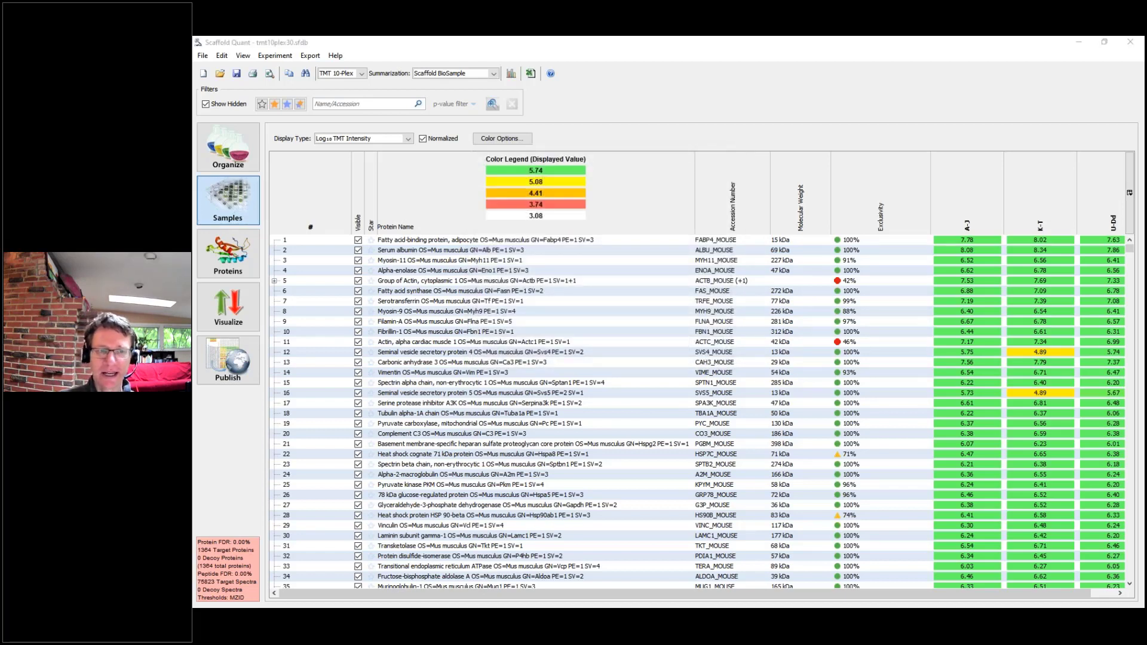
Switch to the Google Slides presentation in the browser and advance to the closing Thank You slide.
{"action": "key", "text": "alt+Tab"}
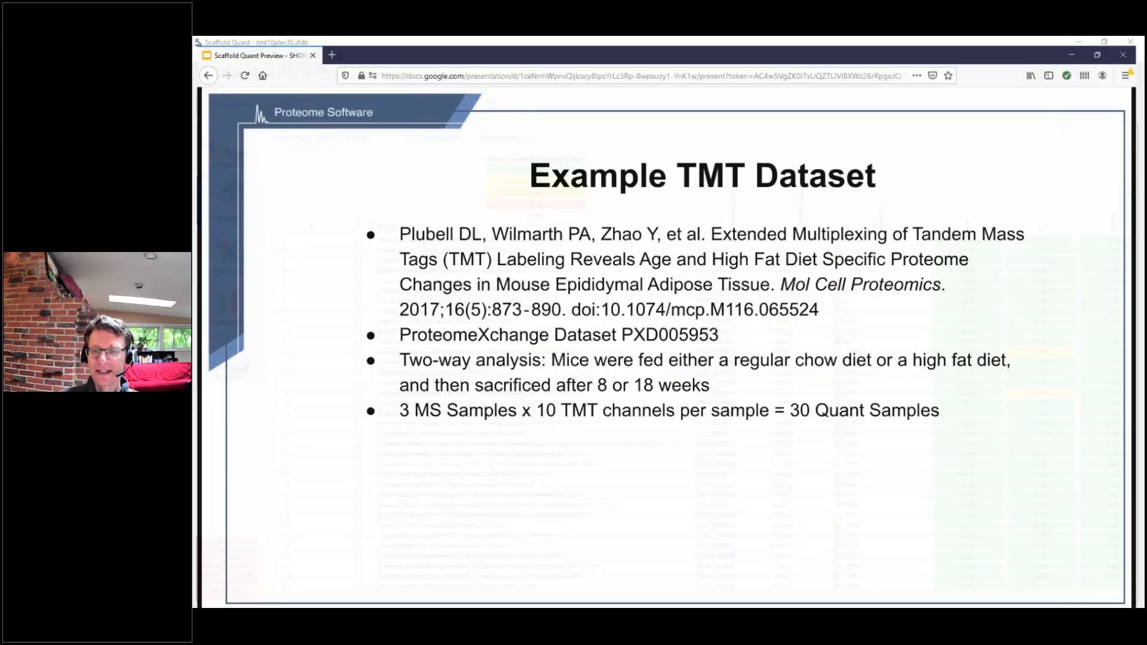
{"action": "left_click", "coordinate": [522, 332]}
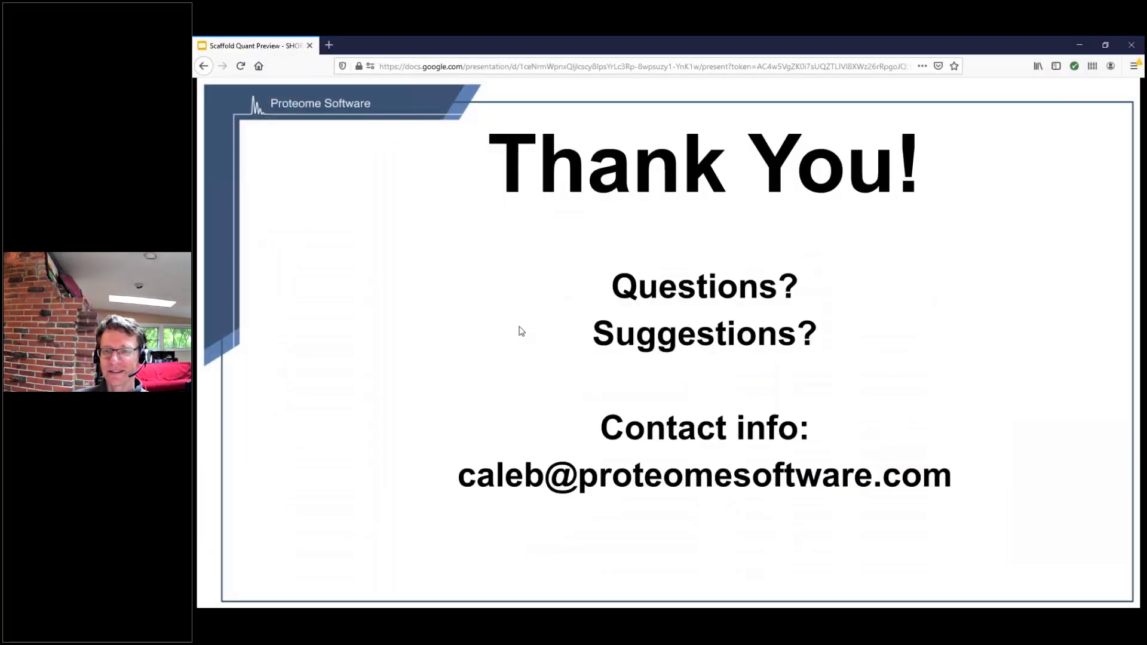